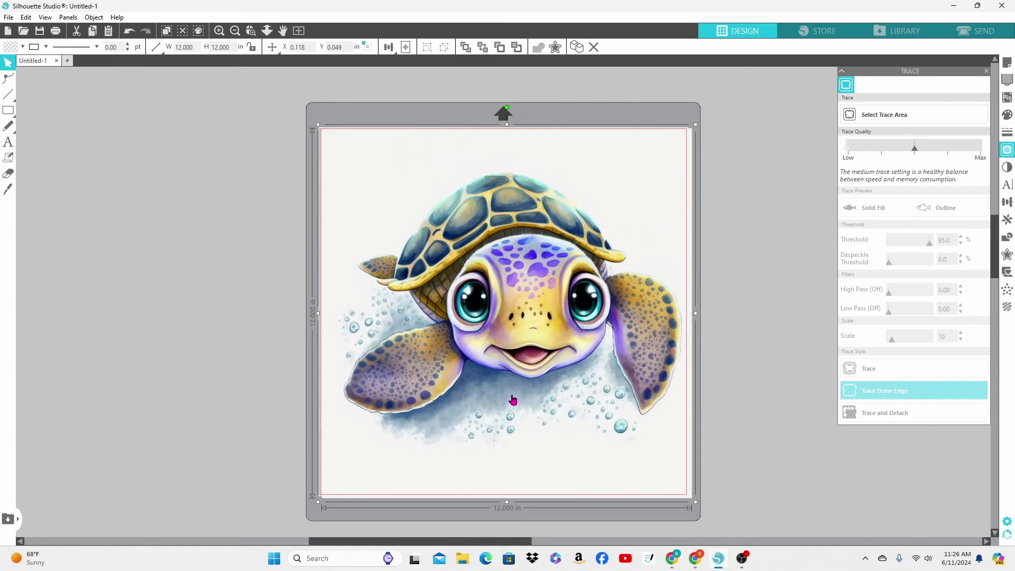
# - Define a trace area of about 11.456 × 10.461 in around the turtle image
pyautogui.moveTo(544, 459)
pyautogui.mouseDown()
pyautogui.moveTo(515, 460)
pyautogui.moveTo(556, 462)
pyautogui.mouseUp()
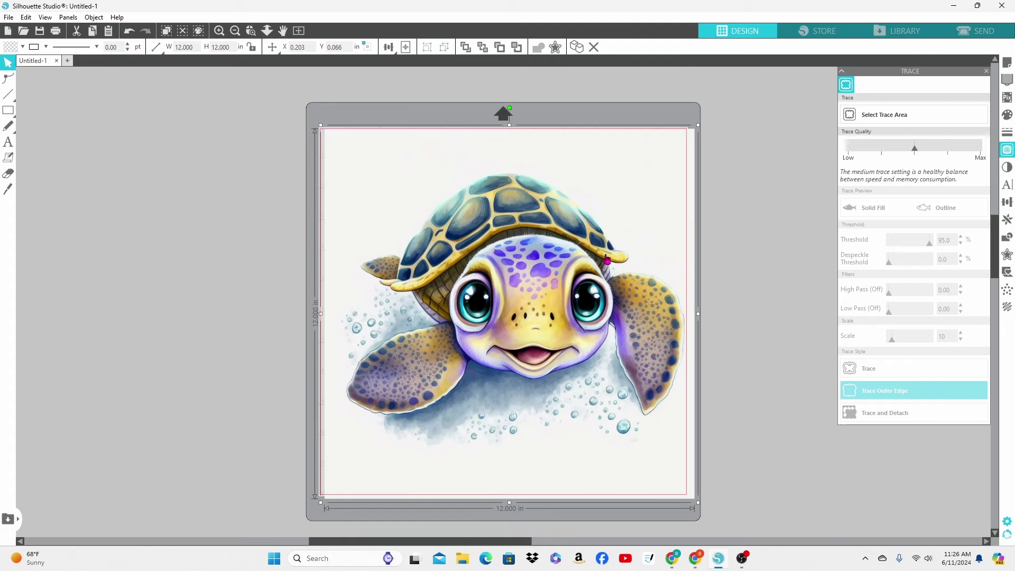
pyautogui.click(856, 118)
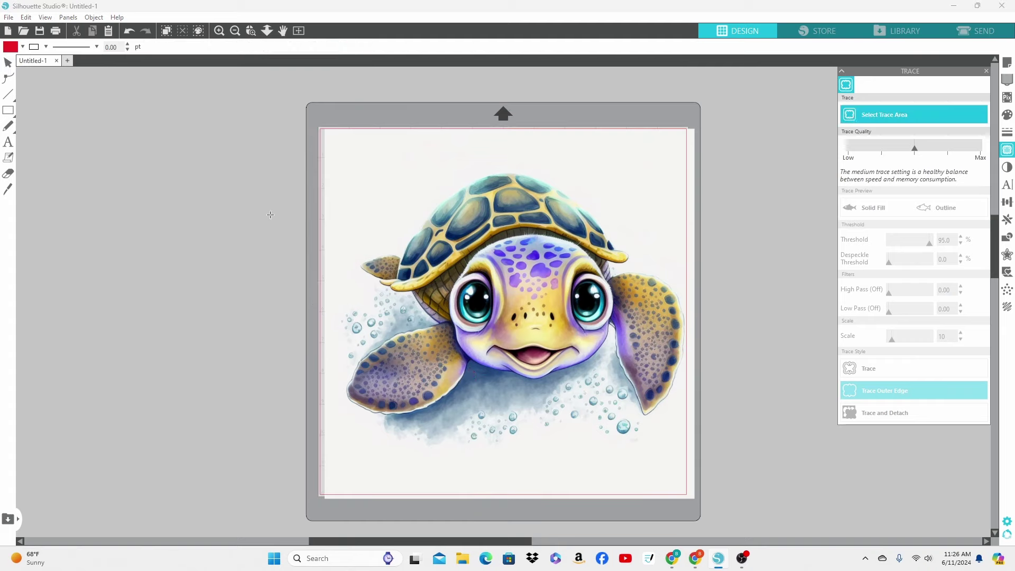
pyautogui.moveTo(343, 148)
pyautogui.mouseDown()
pyautogui.moveTo(641, 352)
pyautogui.moveTo(689, 471)
pyautogui.mouseUp()
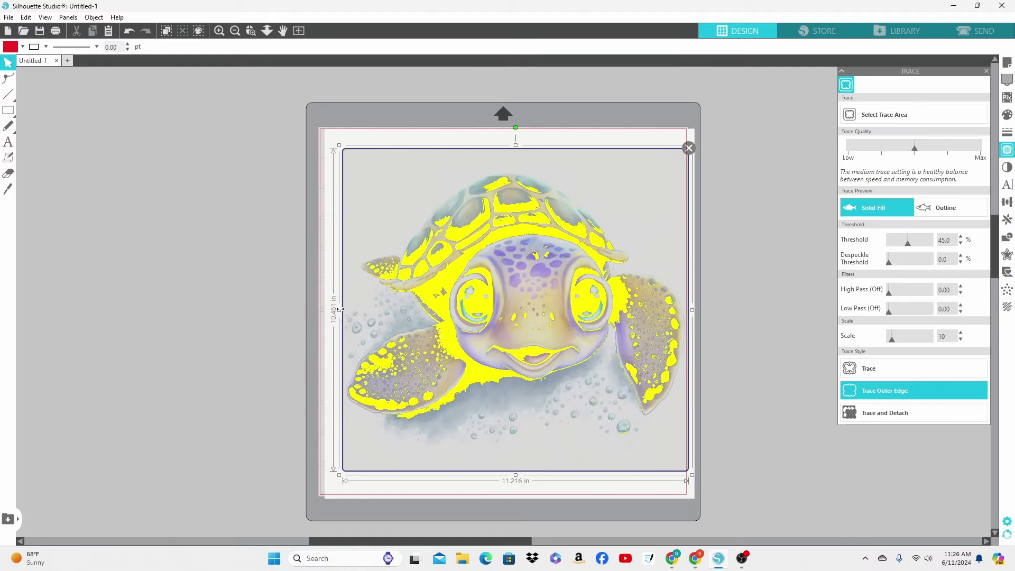
pyautogui.moveTo(340, 308); pyautogui.dragTo(335, 314)
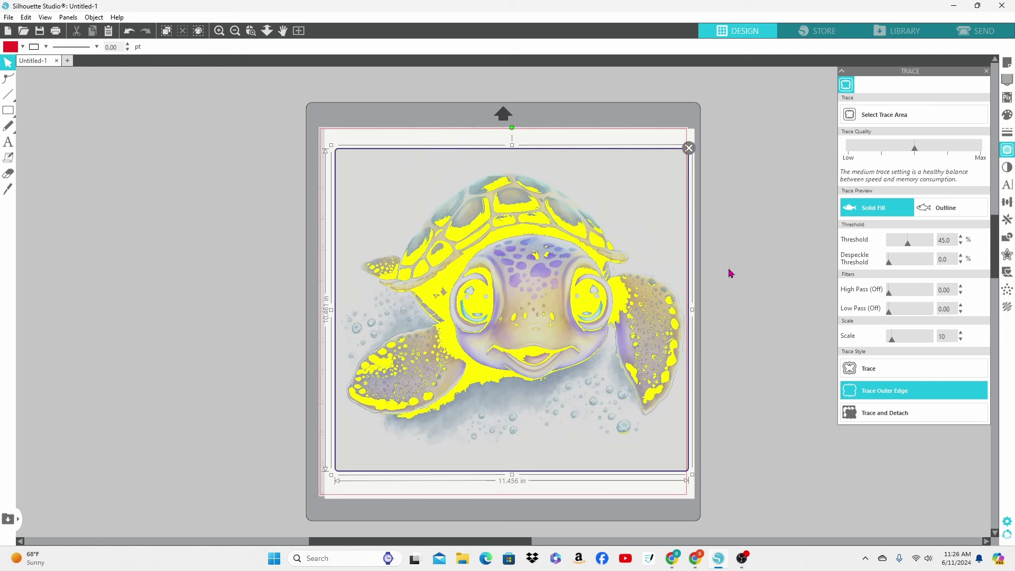
# - Raise the trace threshold to 95% so the fill covers the whole turtle
pyautogui.click(961, 238)
pyautogui.click(961, 238)
pyautogui.click(961, 238)
pyautogui.click(961, 238)
pyautogui.click(961, 238)
pyautogui.click(961, 238)
pyautogui.click(961, 238)
pyautogui.click(961, 238)
pyautogui.click(961, 238)
pyautogui.click(961, 238)
pyautogui.click(961, 238)
pyautogui.click(961, 238)
pyautogui.click(961, 238)
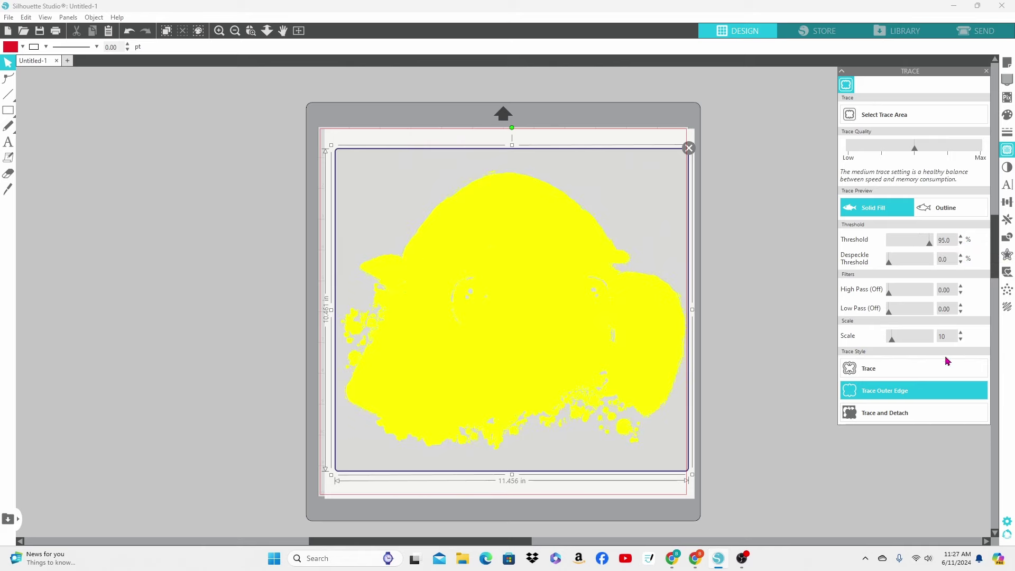
# - Trace and detach the turtle from its background, moving the leftover background off the mat
pyautogui.click(901, 422)
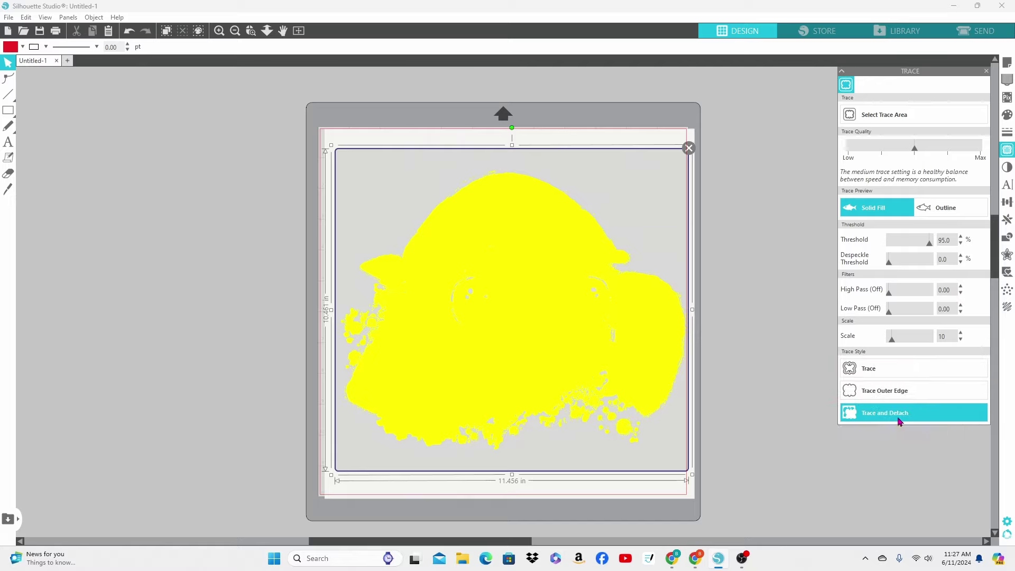
pyautogui.moveTo(651, 222)
pyautogui.mouseDown()
pyautogui.moveTo(543, 264)
pyautogui.moveTo(325, 263)
pyautogui.moveTo(224, 208)
pyautogui.mouseUp()
# - Move the cut-out turtle away from its stray bubble fragments, and undo that move
pyautogui.moveTo(496, 377); pyautogui.dragTo(591, 309)
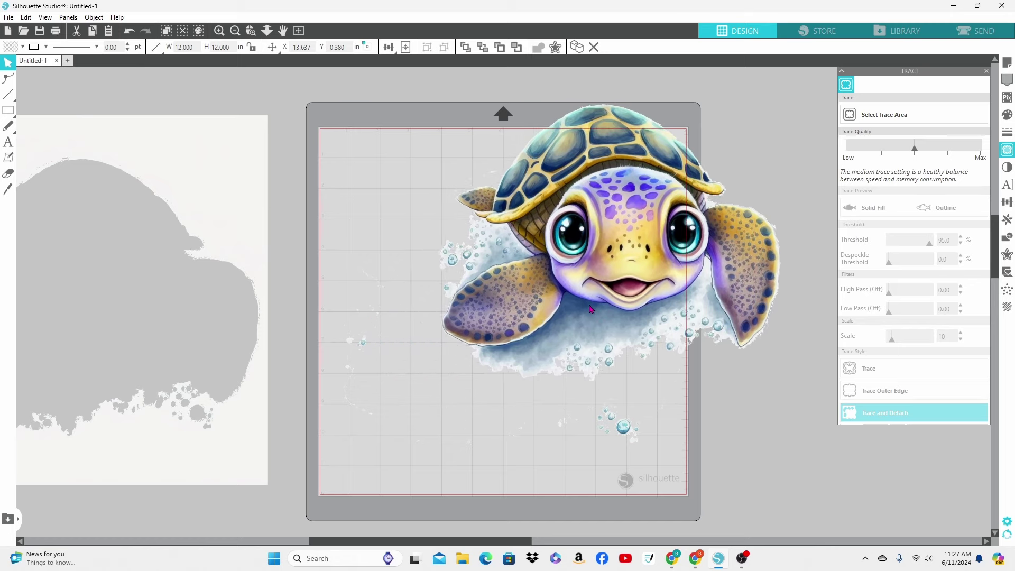
pyautogui.click(595, 440)
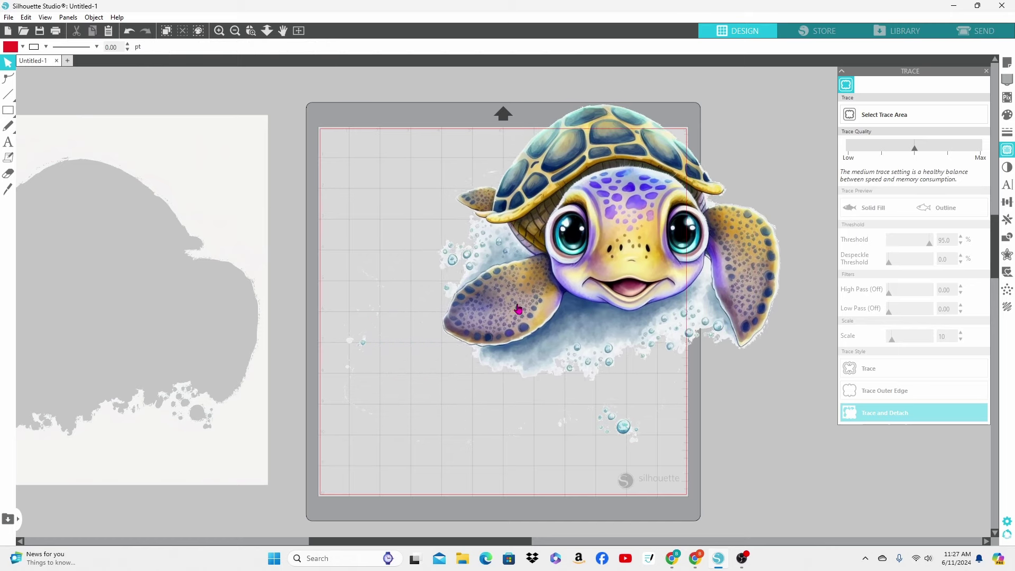
pyautogui.click(129, 32)
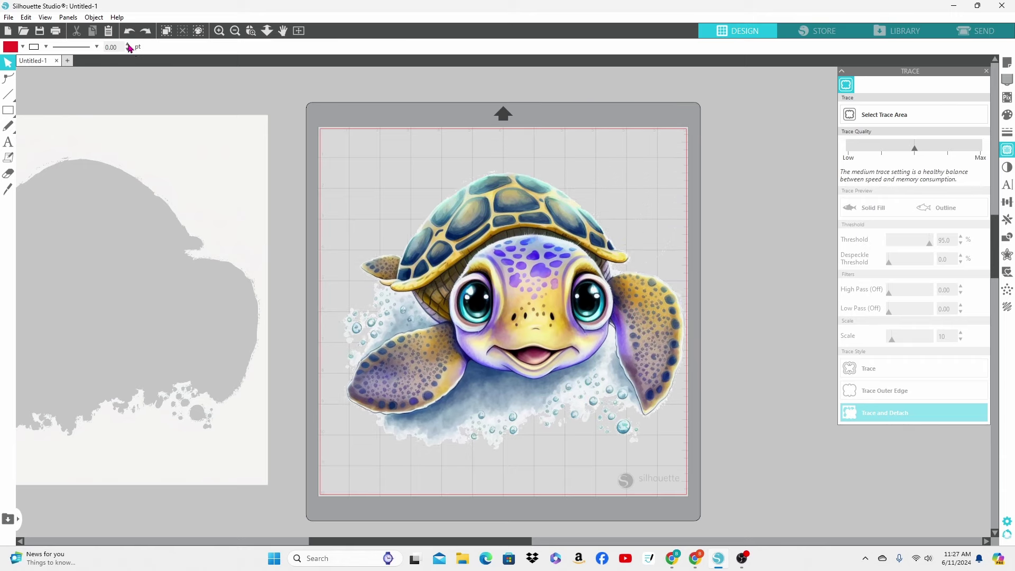
pyautogui.click(447, 318)
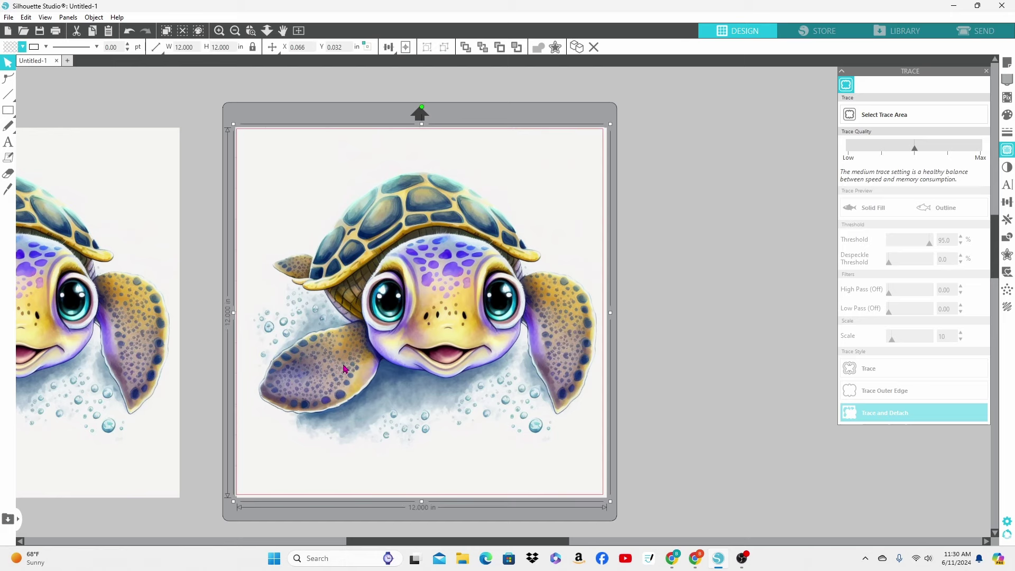
# - Edit the original image's points, pulling its top-left corner node onto the shell and adding a node to follow the shell's upper-left edge
pyautogui.doubleClick(344, 369)
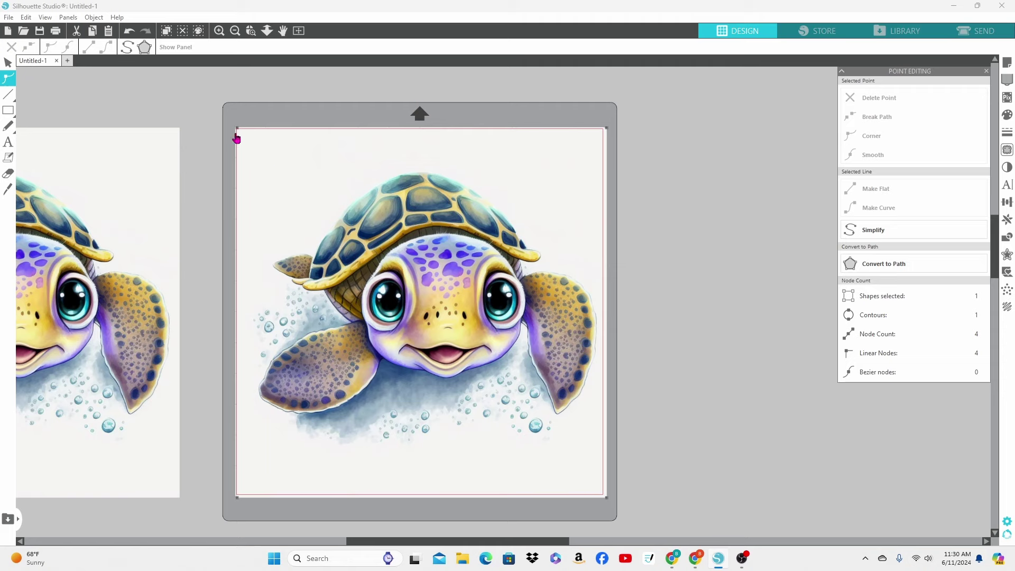
pyautogui.moveTo(240, 132); pyautogui.dragTo(337, 228)
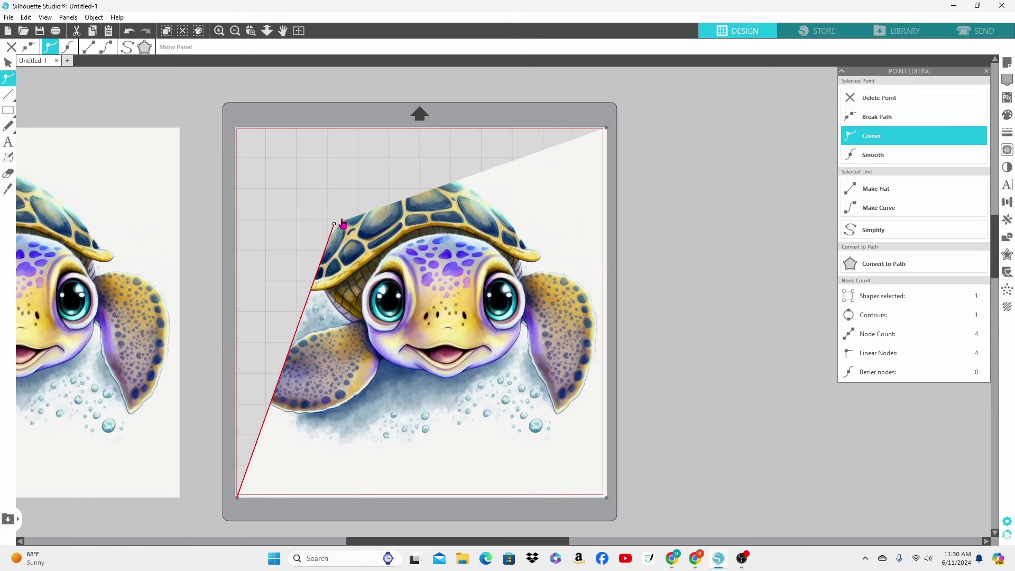
pyautogui.click(402, 202)
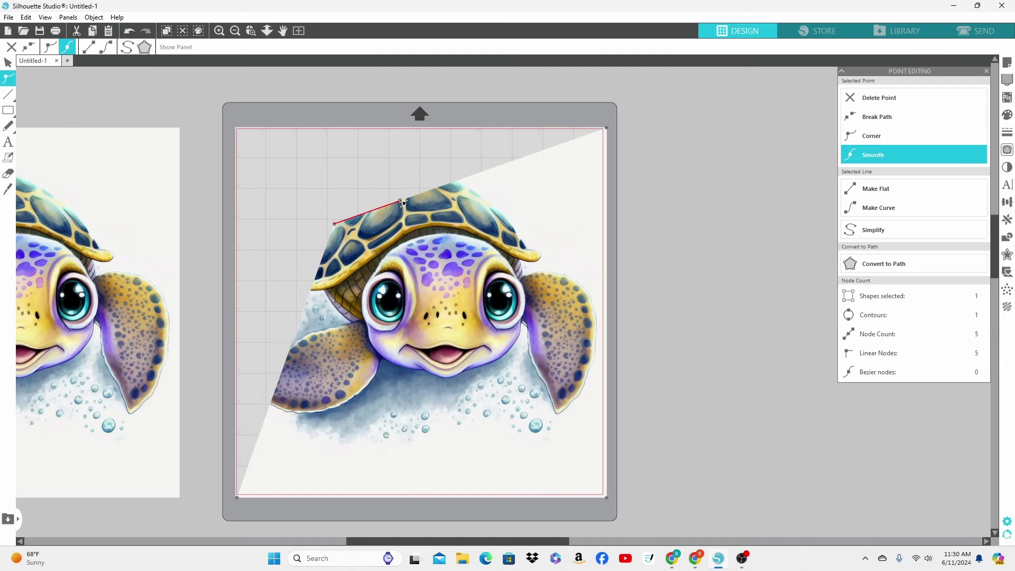
pyautogui.moveTo(402, 202); pyautogui.dragTo(347, 211)
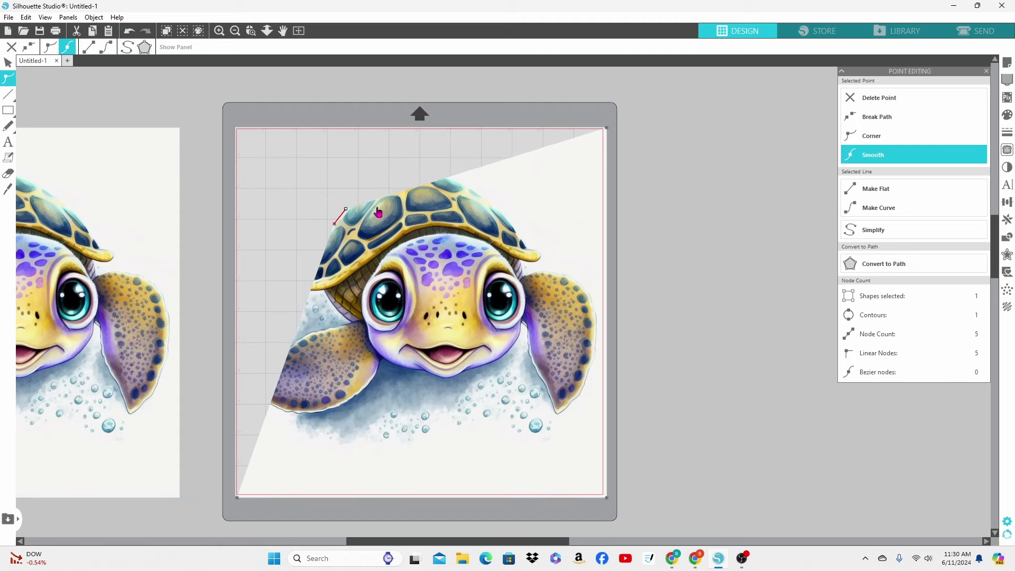
# - Add and place outline nodes over the top of the shell and down its right edge
pyautogui.moveTo(379, 201); pyautogui.dragTo(410, 173)
pyautogui.moveTo(427, 168); pyautogui.dragTo(426, 171)
pyautogui.moveTo(447, 166); pyautogui.dragTo(523, 240)
pyautogui.click(530, 209)
pyautogui.moveTo(531, 230); pyautogui.dragTo(528, 250)
# - Pull the image's top-right corner node onto the right flipper and add nodes along the flipper's outer edge to its tip
pyautogui.moveTo(607, 128); pyautogui.dragTo(594, 341)
pyautogui.click(537, 267)
pyautogui.click(596, 365)
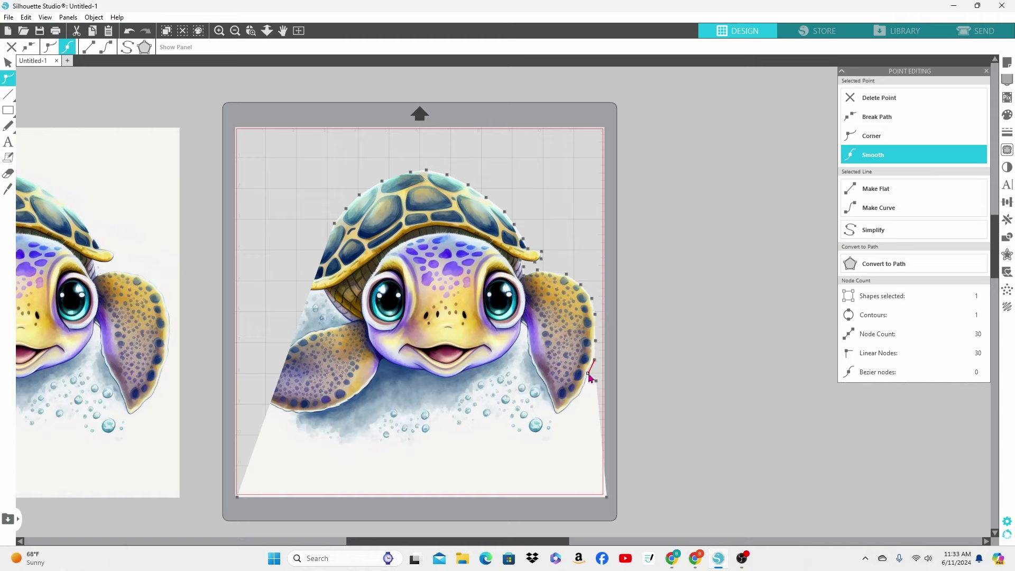
pyautogui.click(586, 385)
pyautogui.click(578, 396)
pyautogui.click(566, 409)
pyautogui.click(553, 413)
# - Add nodes along the inner edge of the right flipper, fitting the outline from its tip up to the head
pyautogui.click(564, 429)
pyautogui.doubleClick(569, 437)
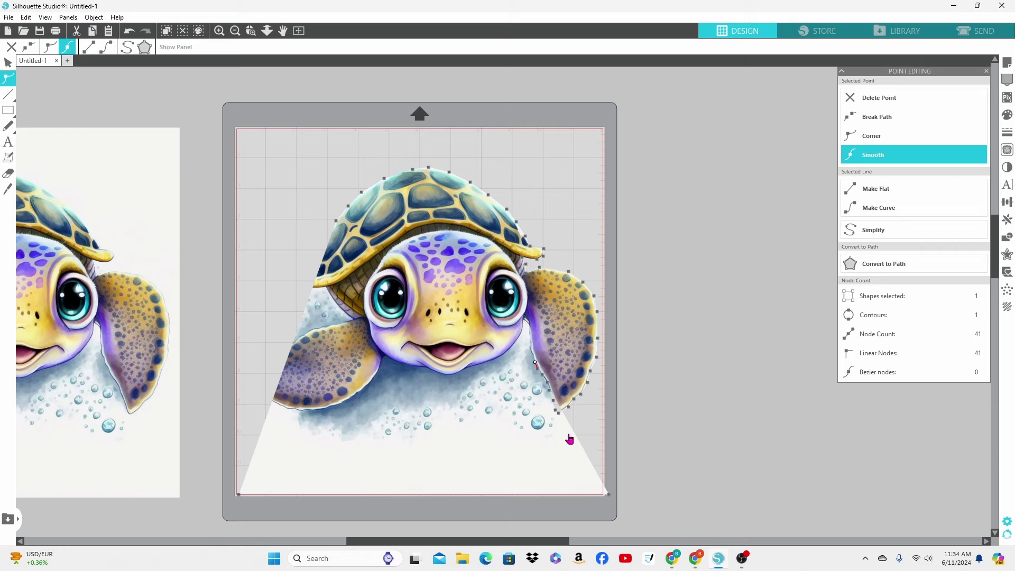
pyautogui.moveTo(575, 436); pyautogui.dragTo(535, 362)
pyautogui.moveTo(577, 437); pyautogui.dragTo(529, 341)
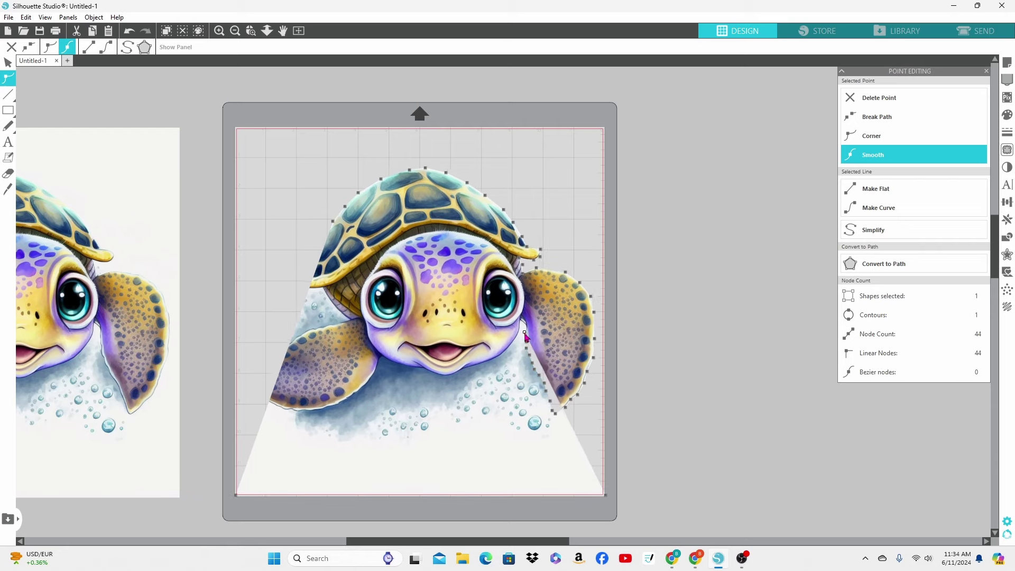
pyautogui.moveTo(575, 437); pyautogui.dragTo(521, 320)
pyautogui.moveTo(576, 432); pyautogui.dragTo(521, 330)
# - Fit the outline under the turtle's chin with added nodes, cutting away the background between head and flippers
pyautogui.moveTo(576, 438); pyautogui.dragTo(424, 368)
pyautogui.click(460, 369)
pyautogui.click(446, 376)
pyautogui.moveTo(411, 376); pyautogui.dragTo(398, 363)
pyautogui.moveTo(389, 369); pyautogui.dragTo(388, 360)
pyautogui.moveTo(384, 365); pyautogui.dragTo(383, 358)
# - Add outline nodes along the lower edge of the left flipper, trimming away the bubbles and shadow below it
pyautogui.moveTo(379, 364); pyautogui.dragTo(381, 367)
pyautogui.moveTo(375, 373); pyautogui.dragTo(368, 384)
pyautogui.click(357, 392)
pyautogui.click(346, 400)
pyautogui.click(334, 406)
pyautogui.click(323, 410)
pyautogui.click(312, 411)
pyautogui.moveTo(306, 421); pyautogui.dragTo(299, 413)
pyautogui.moveTo(293, 419); pyautogui.dragTo(288, 410)
pyautogui.moveTo(280, 423); pyautogui.dragTo(280, 408)
pyautogui.moveTo(273, 424); pyautogui.dragTo(273, 406)
# - Pull the image's bottom-left corner node to the left flipper's tip and fit nodes up its outer edge, undoing the last node change
pyautogui.moveTo(237, 495); pyautogui.dragTo(259, 397)
pyautogui.moveTo(245, 391); pyautogui.dragTo(255, 387)
pyautogui.moveTo(262, 389); pyautogui.dragTo(269, 387)
pyautogui.moveTo(261, 385); pyautogui.dragTo(275, 371)
pyautogui.moveTo(268, 372); pyautogui.dragTo(295, 343)
pyautogui.moveTo(232, 378); pyautogui.dragTo(245, 271)
pyautogui.click(129, 31)
# - Add and place nodes along the left flipper's upper edge to where it meets the body
pyautogui.moveTo(286, 330); pyautogui.dragTo(305, 339)
pyautogui.moveTo(304, 336); pyautogui.dragTo(321, 328)
pyautogui.moveTo(317, 323); pyautogui.dragTo(329, 325)
pyautogui.moveTo(324, 321); pyautogui.dragTo(344, 321)
pyautogui.moveTo(339, 319)
pyautogui.mouseDown()
pyautogui.moveTo(365, 317)
pyautogui.moveTo(350, 306)
pyautogui.mouseUp()
# - Fit nodes along the shell's lower-left underside and around the small rear flipper, and finish point editing
pyautogui.click(337, 294)
pyautogui.click(332, 290)
pyautogui.click(329, 286)
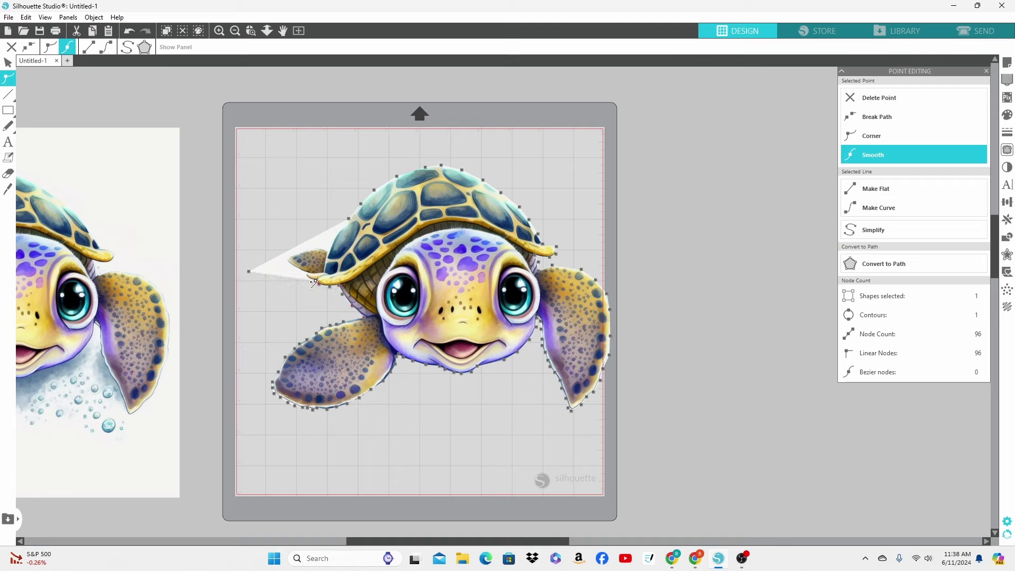
pyautogui.moveTo(304, 279); pyautogui.dragTo(296, 269)
pyautogui.moveTo(249, 272); pyautogui.dragTo(290, 260)
pyautogui.click(300, 254)
pyautogui.click(735, 364)
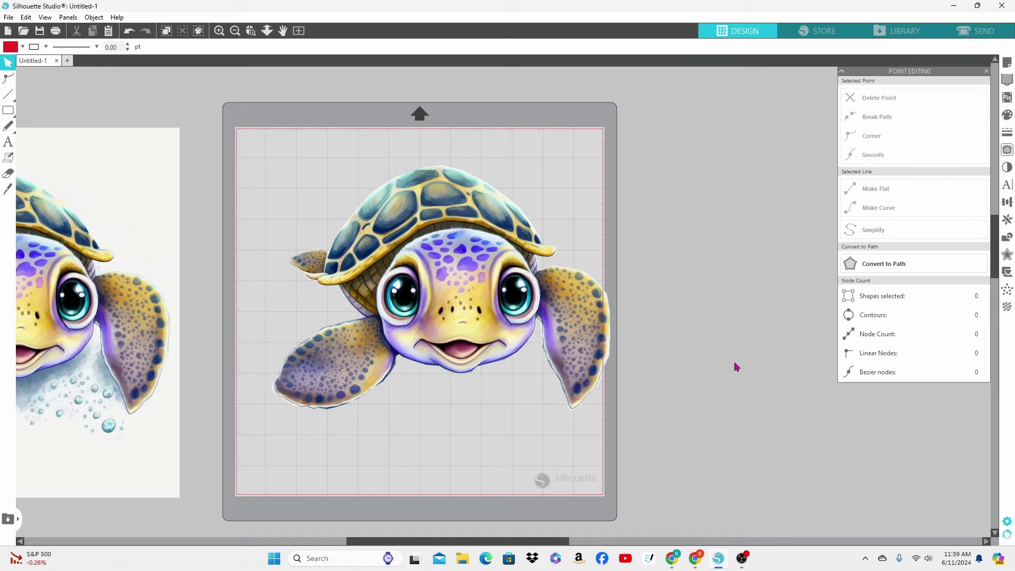
# - Refine the outline nodes along the right flipper's inner edge and around its pointed tip
pyautogui.click(254, 37)
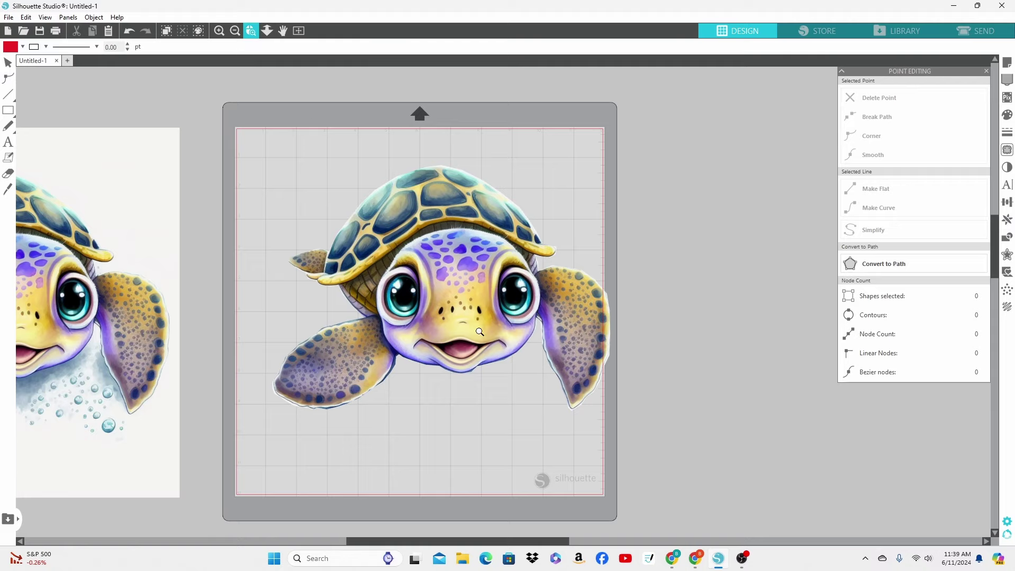
pyautogui.click(551, 363)
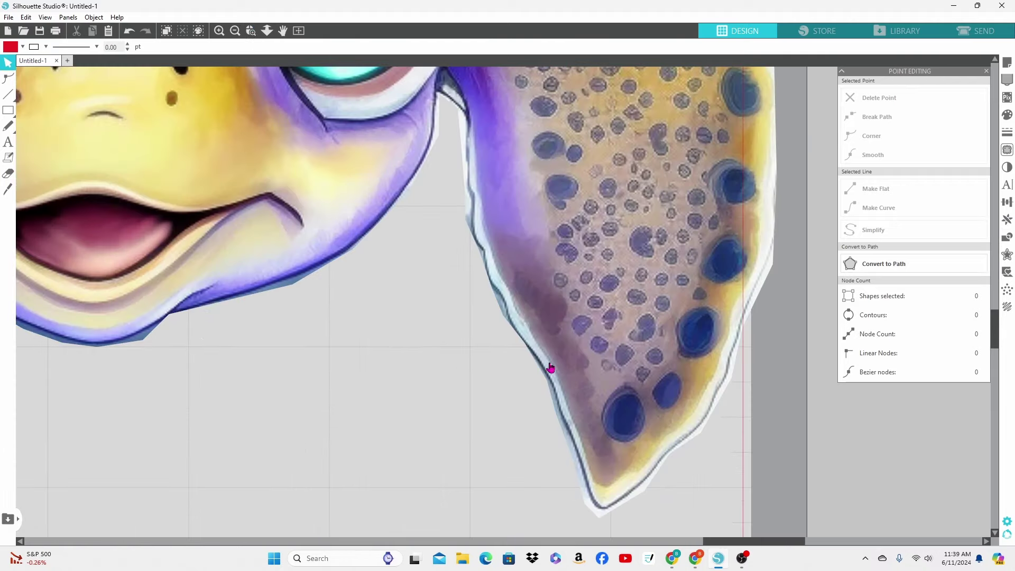
pyautogui.doubleClick(504, 305)
pyautogui.moveTo(547, 381); pyautogui.dragTo(549, 380)
pyautogui.moveTo(556, 414); pyautogui.dragTo(558, 413)
pyautogui.moveTo(574, 461); pyautogui.dragTo(576, 454)
pyautogui.moveTo(585, 504); pyautogui.dragTo(591, 502)
pyautogui.moveTo(599, 518); pyautogui.dragTo(628, 497)
# - Adjust the nodes on the lower outer edge of the right flipper to trim the white border
pyautogui.moveTo(669, 453); pyautogui.dragTo(656, 469)
pyautogui.moveTo(673, 455); pyautogui.dragTo(711, 411)
pyautogui.click(724, 378)
pyautogui.moveTo(731, 378); pyautogui.dragTo(776, 217)
# - Tighten the outline nodes along the middle of the right flipper's outer edge
pyautogui.scroll(3, 797, 241)
pyautogui.moveTo(776, 306); pyautogui.dragTo(775, 331)
pyautogui.moveTo(777, 258); pyautogui.dragTo(783, 260)
pyautogui.click(782, 236)
pyautogui.moveTo(778, 212); pyautogui.dragTo(768, 159)
pyautogui.moveTo(762, 117); pyautogui.dragTo(759, 118)
# - Add and adjust nodes around the upper-right curve of the right flipper
pyautogui.scroll(3, 751, 117)
pyautogui.moveTo(744, 257); pyautogui.dragTo(749, 247)
pyautogui.click(740, 242)
pyautogui.moveTo(710, 214); pyautogui.dragTo(710, 204)
pyautogui.click(724, 222)
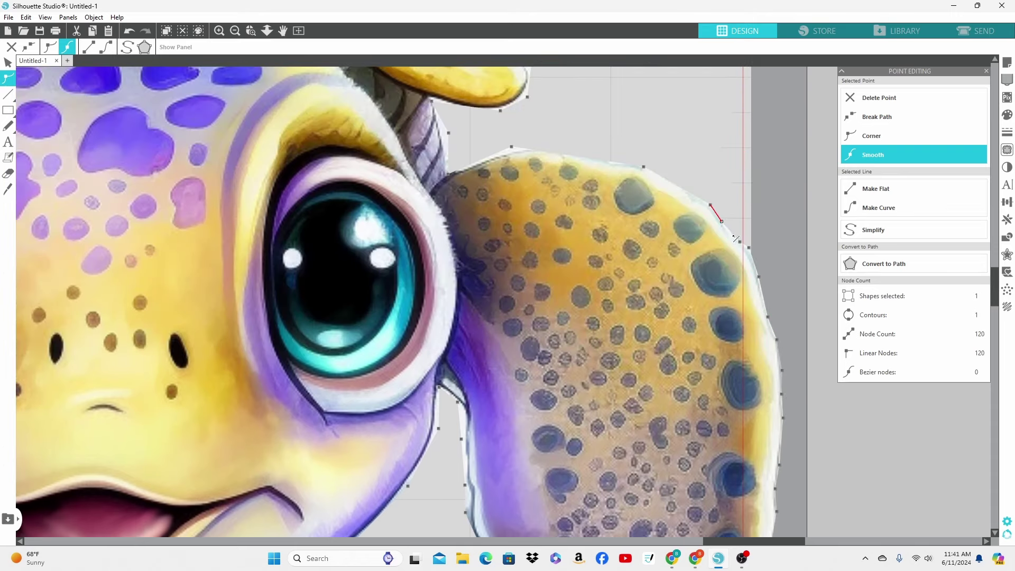
# - Add and fit nodes across the top edge of the right flipper toward the head
pyautogui.click(687, 189)
pyautogui.click(629, 165)
pyautogui.click(614, 164)
pyautogui.moveTo(594, 160); pyautogui.dragTo(594, 155)
pyautogui.click(570, 155)
pyautogui.click(565, 158)
pyautogui.click(559, 156)
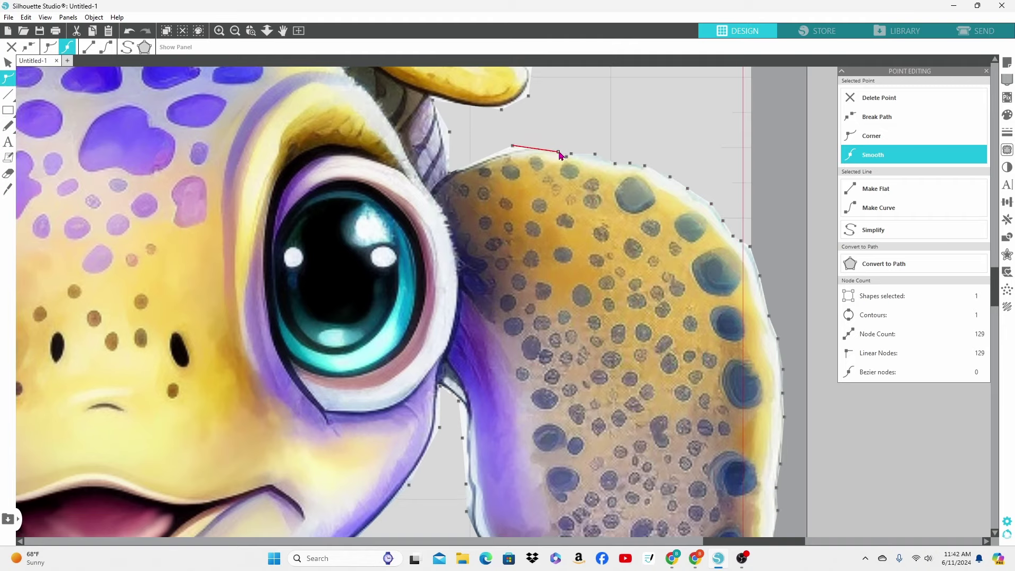
pyautogui.click(543, 150)
pyautogui.click(510, 152)
# - Refine the nodes where the right flipper meets the neck and along the underside of the shell's right rim
pyautogui.moveTo(463, 169); pyautogui.dragTo(465, 171)
pyautogui.moveTo(449, 132); pyautogui.dragTo(443, 138)
pyautogui.moveTo(433, 101); pyautogui.dragTo(484, 108)
pyautogui.moveTo(494, 106); pyautogui.dragTo(494, 108)
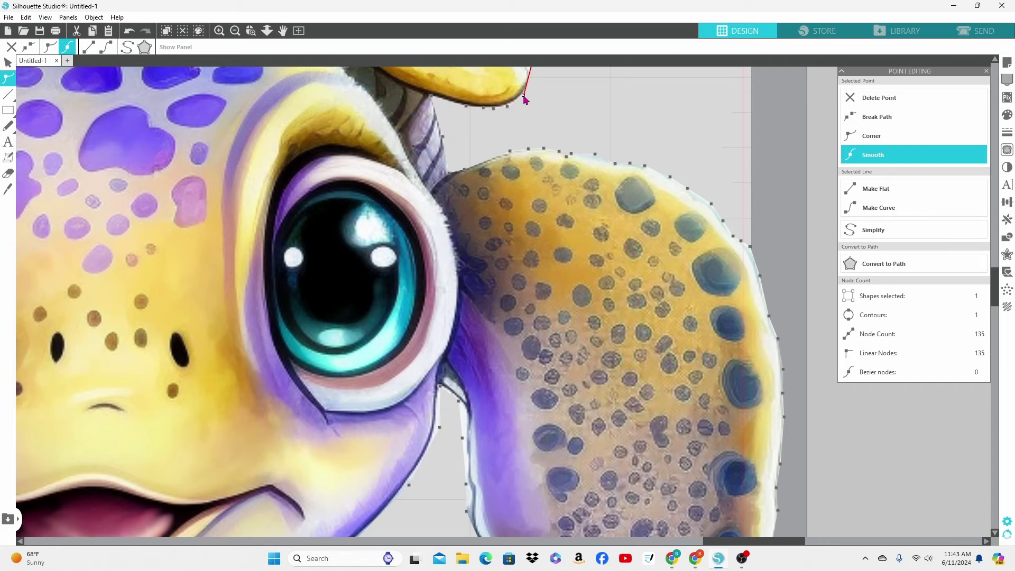
# - Shape the outline around the rounded tip of the shell's right rim with added nodes
pyautogui.scroll(3, 524, 96)
pyautogui.click(528, 184)
pyautogui.moveTo(532, 166); pyautogui.dragTo(528, 172)
pyautogui.click(519, 168)
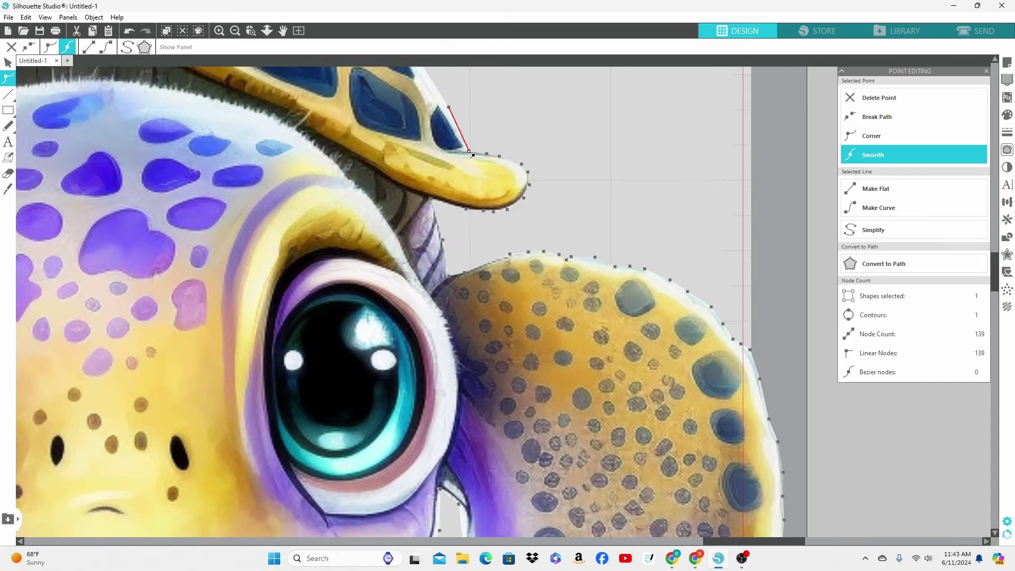
# - Adjust the outline nodes up the right side of the shell above the rim
pyautogui.click(448, 108)
pyautogui.scroll(3, 441, 153)
pyautogui.click(408, 211)
pyautogui.click(363, 142)
pyautogui.scroll(2, 396, 152)
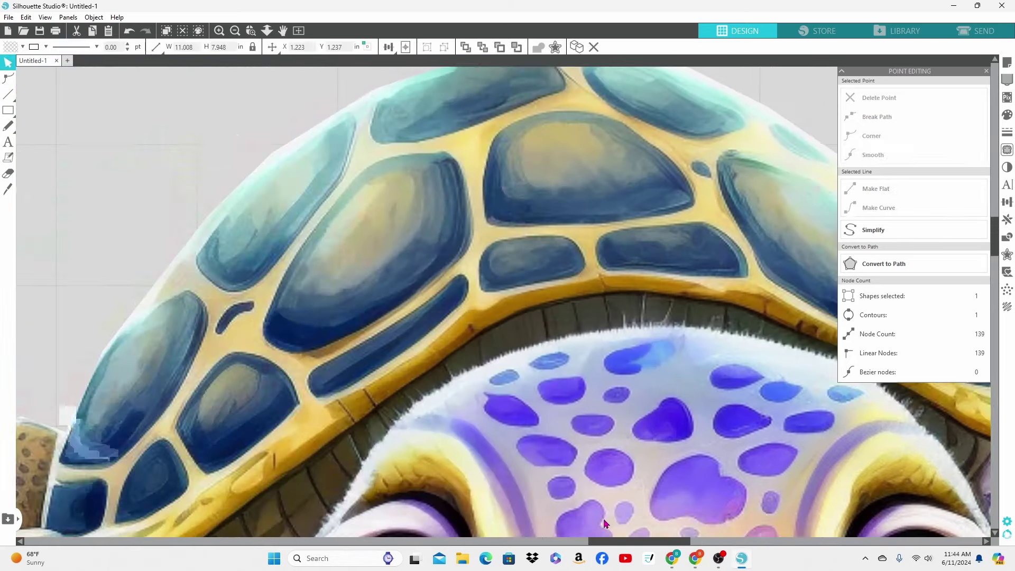
# - Refine the turtle outline's nodes over the top and upper-left curve of the shell
pyautogui.scroll(3, 608, 521)
pyautogui.click(768, 260)
pyautogui.hscroll(3, 768, 263)
pyautogui.click(729, 321)
pyautogui.click(818, 398)
pyautogui.moveTo(551, 212); pyautogui.dragTo(550, 220)
pyautogui.moveTo(459, 189); pyautogui.dragTo(461, 199)
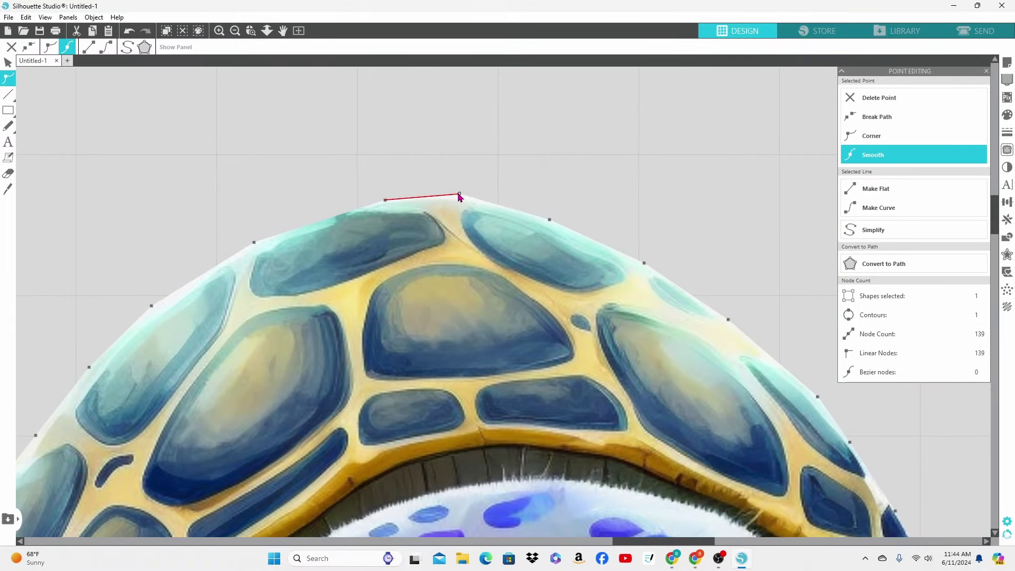
pyautogui.moveTo(254, 243); pyautogui.dragTo(258, 244)
pyautogui.moveTo(151, 306); pyautogui.dragTo(170, 305)
# - Refine the outline nodes along the upper edge of the small rear flipper
pyautogui.moveTo(663, 542); pyautogui.dragTo(581, 542)
pyautogui.scroll(-5, 529, 449)
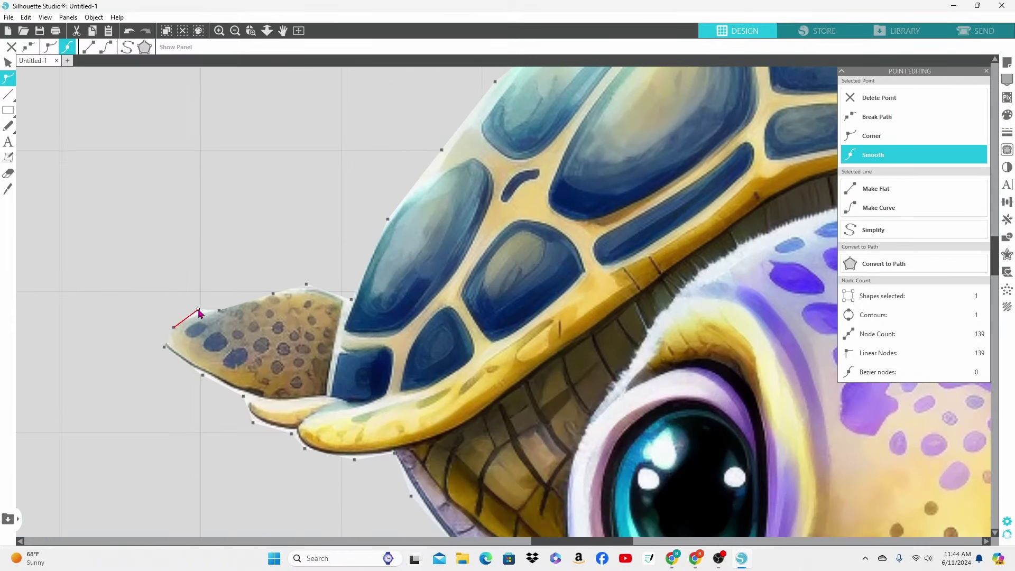
pyautogui.moveTo(270, 294); pyautogui.dragTo(261, 292)
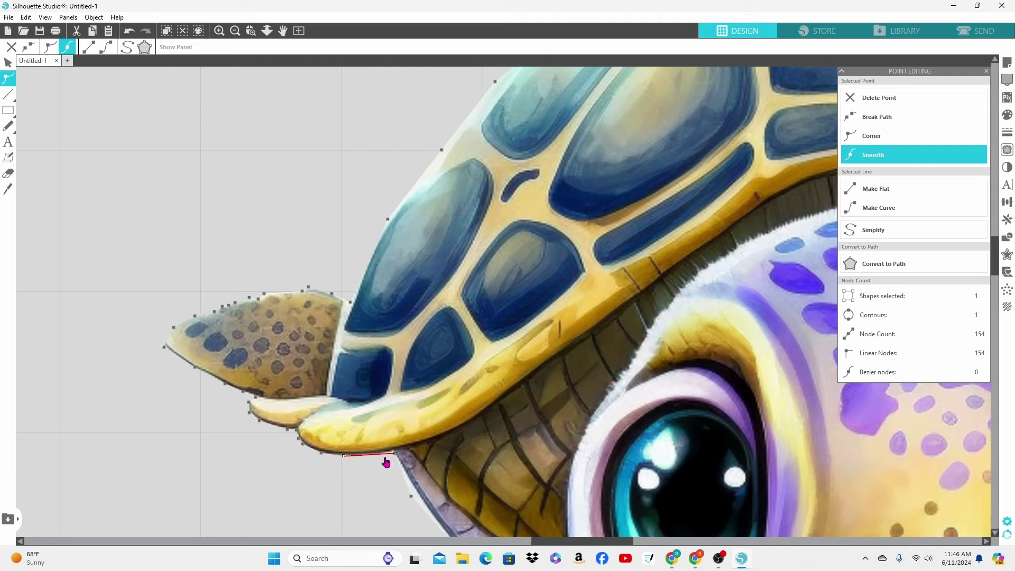
# - Fit the outline nodes along the body's lower-left edge between the shell rim and the left flipper
pyautogui.scroll(-5, 413, 476)
pyautogui.click(466, 315)
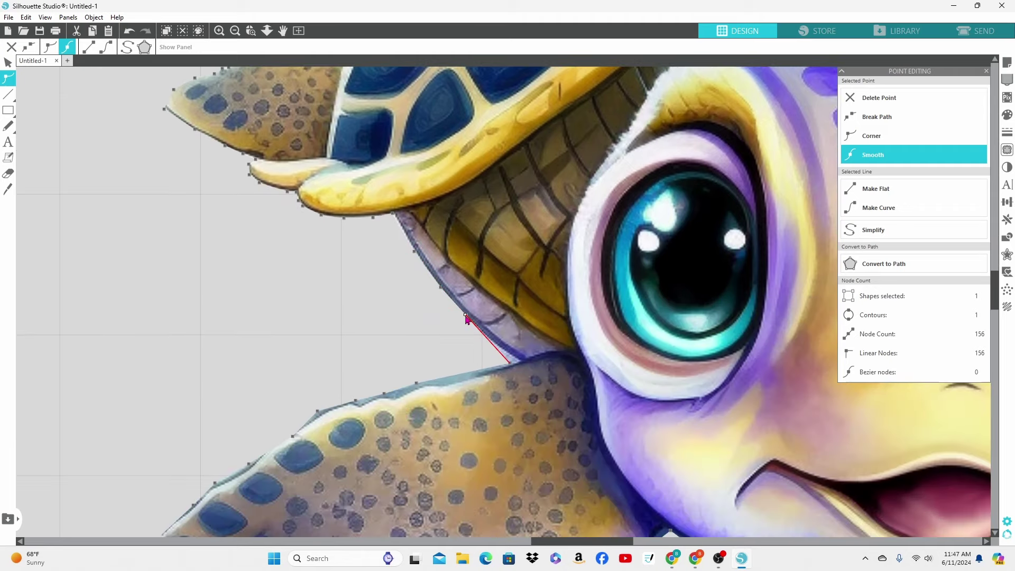
pyautogui.moveTo(508, 359); pyautogui.dragTo(519, 360)
# - Fit the outline nodes along the upper edge of the left front flipper, adding points where the edge curves
pyautogui.scroll(-3, 417, 415)
pyautogui.moveTo(292, 309); pyautogui.dragTo(338, 277)
pyautogui.moveTo(270, 321); pyautogui.dragTo(268, 317)
pyautogui.moveTo(193, 378); pyautogui.dragTo(190, 376)
pyautogui.scroll(-3, 159, 381)
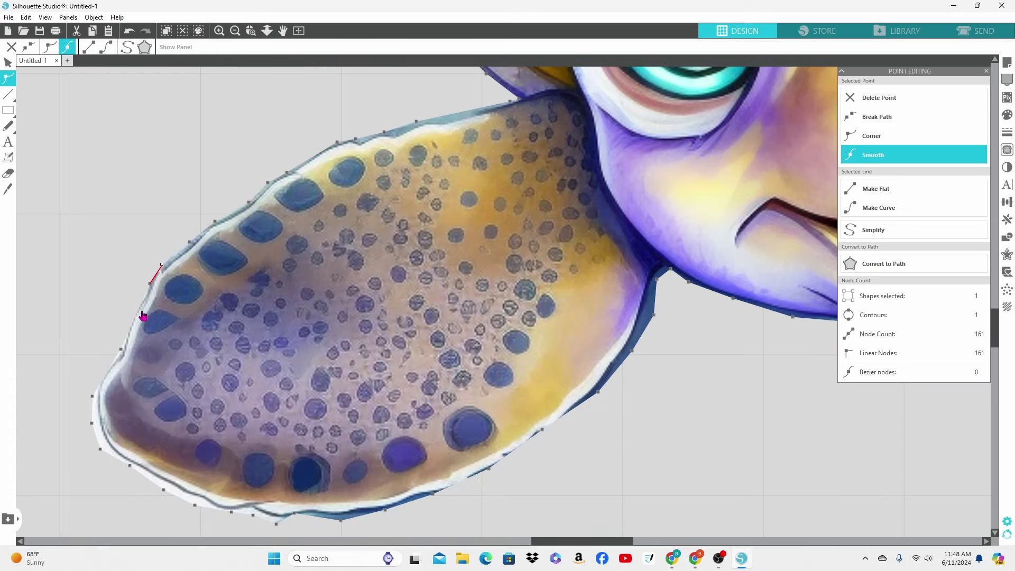
pyautogui.click(128, 331)
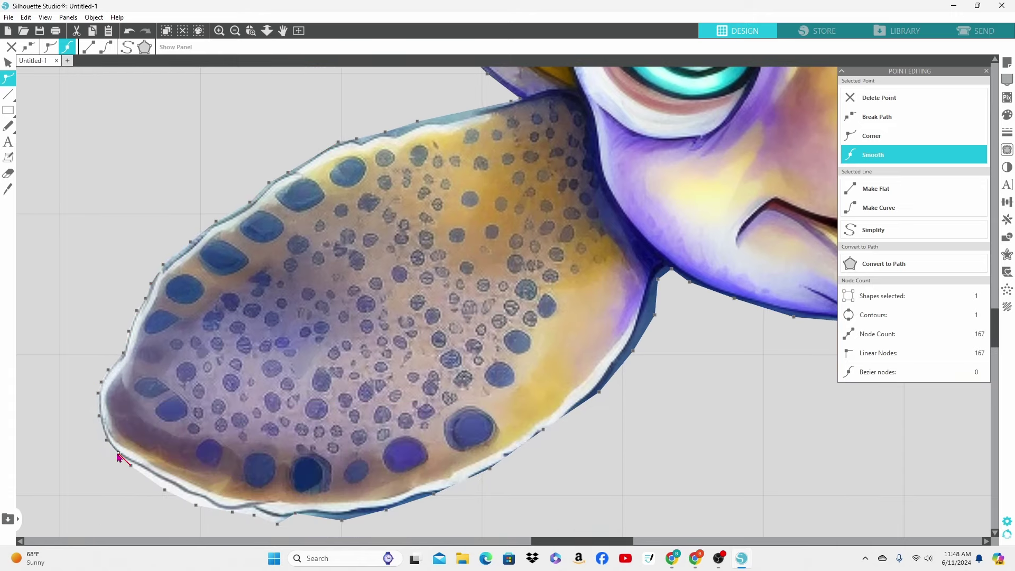
# - Adjust the outline nodes from the left front flipper's tip along its lower-left edge
pyautogui.moveTo(131, 466); pyautogui.dragTo(132, 463)
pyautogui.moveTo(164, 490); pyautogui.dragTo(162, 480)
pyautogui.moveTo(195, 505); pyautogui.dragTo(196, 510)
pyautogui.moveTo(182, 498); pyautogui.dragTo(223, 510)
pyautogui.moveTo(232, 512); pyautogui.dragTo(250, 506)
pyautogui.moveTo(270, 519); pyautogui.dragTo(315, 512)
pyautogui.moveTo(331, 512); pyautogui.dragTo(331, 516)
# - Add outline points along the lower-right edge of the left front flipper so the path follows its curve
pyautogui.click(360, 511)
pyautogui.click(418, 497)
pyautogui.click(459, 487)
pyautogui.click(475, 480)
pyautogui.click(515, 453)
pyautogui.click(540, 434)
pyautogui.click(558, 424)
pyautogui.click(575, 410)
# - Pull the outline nodes in along the left front flipper's inner edge up to the chin
pyautogui.moveTo(575, 411); pyautogui.dragTo(575, 408)
pyautogui.moveTo(599, 392); pyautogui.dragTo(587, 399)
pyautogui.moveTo(617, 367); pyautogui.dragTo(614, 365)
pyautogui.moveTo(633, 351); pyautogui.dragTo(629, 347)
pyautogui.moveTo(655, 314); pyautogui.dragTo(644, 308)
pyautogui.click(658, 280)
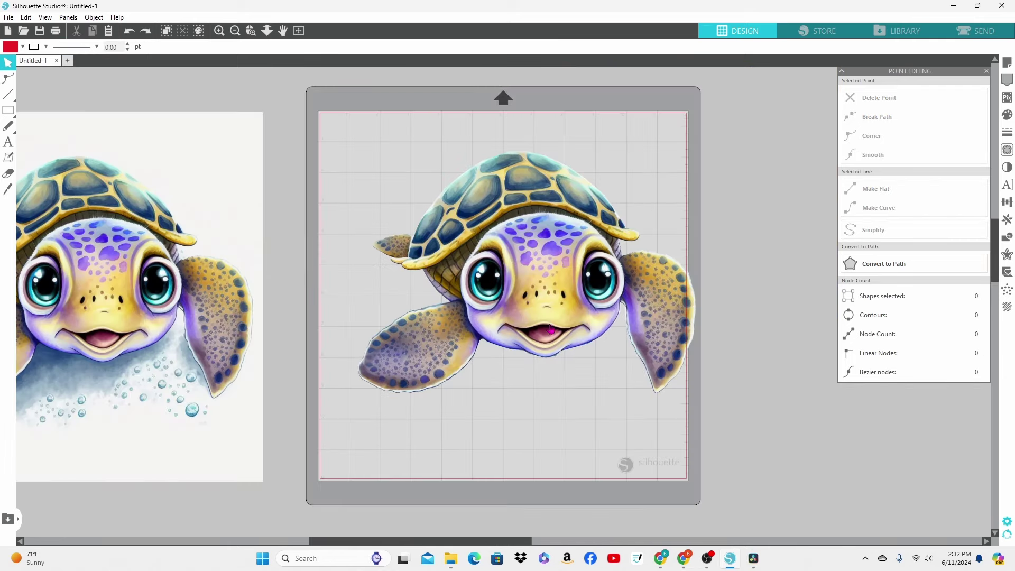
# - Move the cut-out turtle off the mat to the right and place the original turtle image on the mat
pyautogui.moveTo(548, 328); pyautogui.dragTo(913, 320)
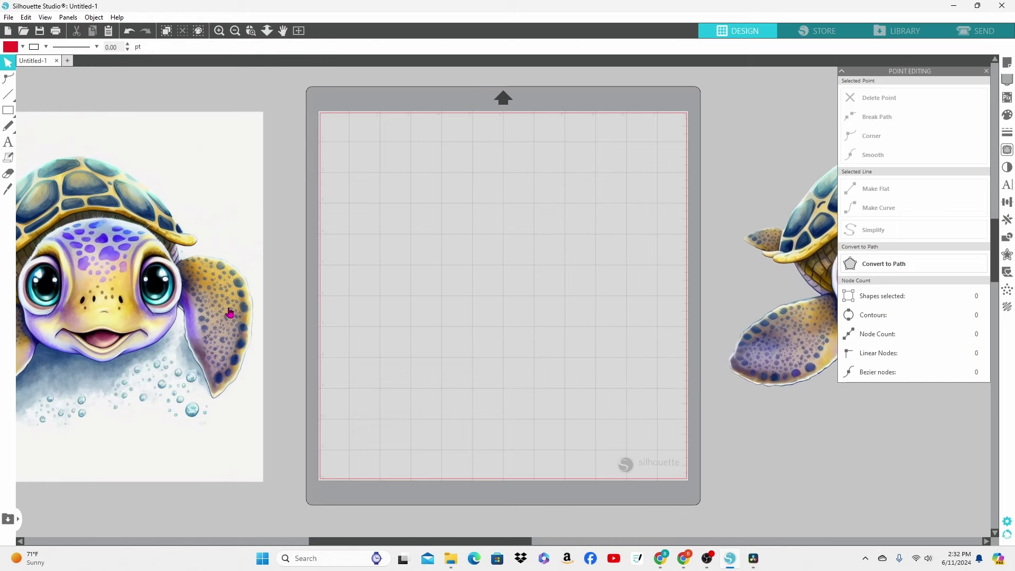
pyautogui.moveTo(230, 312); pyautogui.dragTo(648, 313)
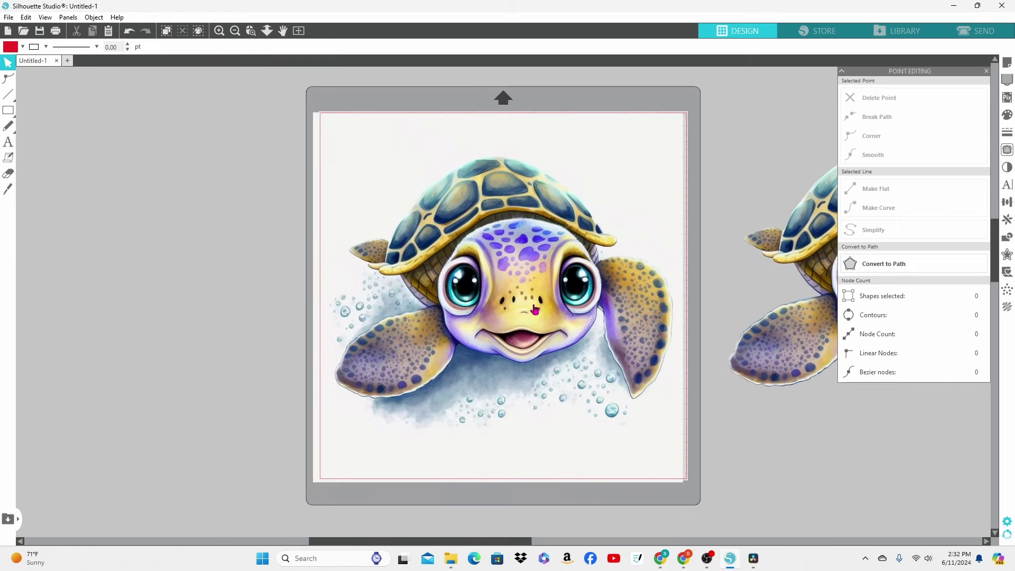
# - Erase around the turtle with the round outline Eraser at size 0.500, then pull the background piece away and delete it
pyautogui.click(12, 177)
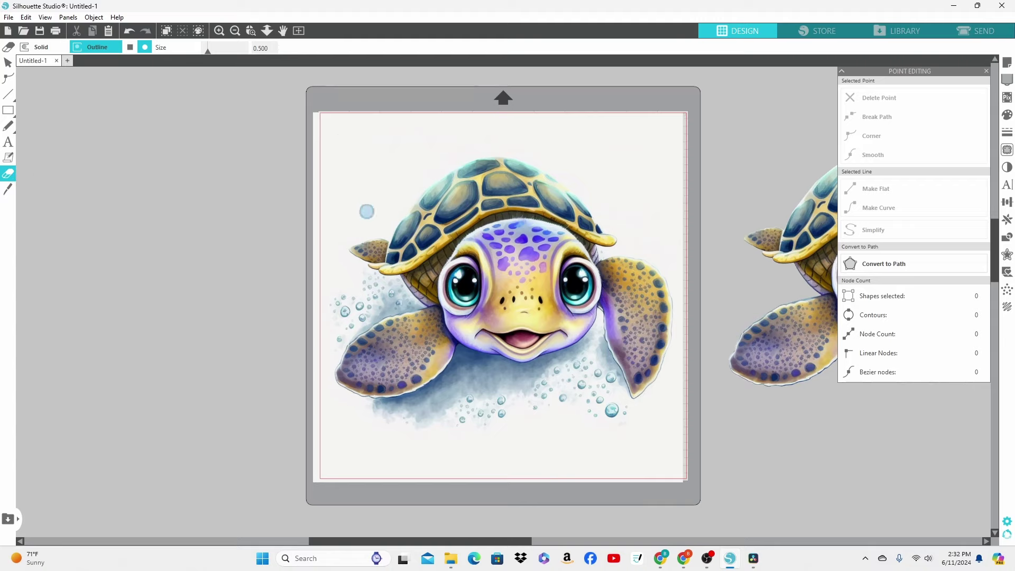
pyautogui.moveTo(381, 225)
pyautogui.mouseDown()
pyautogui.moveTo(458, 155)
pyautogui.moveTo(494, 148)
pyautogui.moveTo(566, 168)
pyautogui.moveTo(677, 280)
pyautogui.moveTo(684, 335)
pyautogui.moveTo(664, 394)
pyautogui.moveTo(619, 405)
pyautogui.moveTo(595, 348)
pyautogui.moveTo(518, 374)
pyautogui.moveTo(463, 366)
pyautogui.moveTo(431, 396)
pyautogui.moveTo(383, 413)
pyautogui.moveTo(339, 404)
pyautogui.moveTo(325, 385)
pyautogui.moveTo(332, 349)
pyautogui.moveTo(394, 296)
pyautogui.moveTo(349, 263)
pyautogui.moveTo(344, 237)
pyautogui.moveTo(375, 229)
pyautogui.mouseUp()
pyautogui.moveTo(370, 178)
pyautogui.mouseDown()
pyautogui.moveTo(233, 211)
pyautogui.moveTo(104, 161)
pyautogui.mouseUp()
pyautogui.rightClick(102, 161)
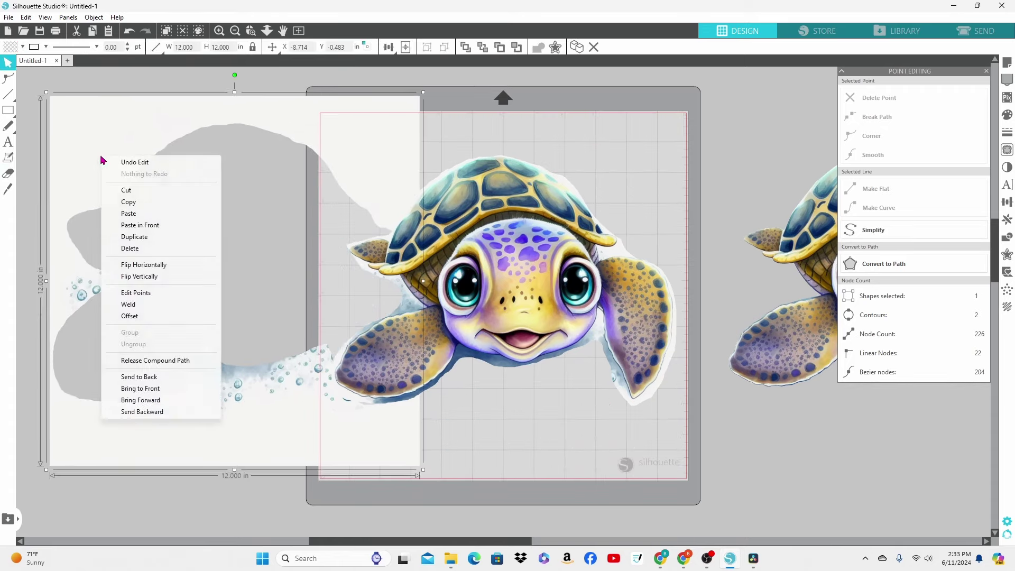
pyautogui.click(133, 249)
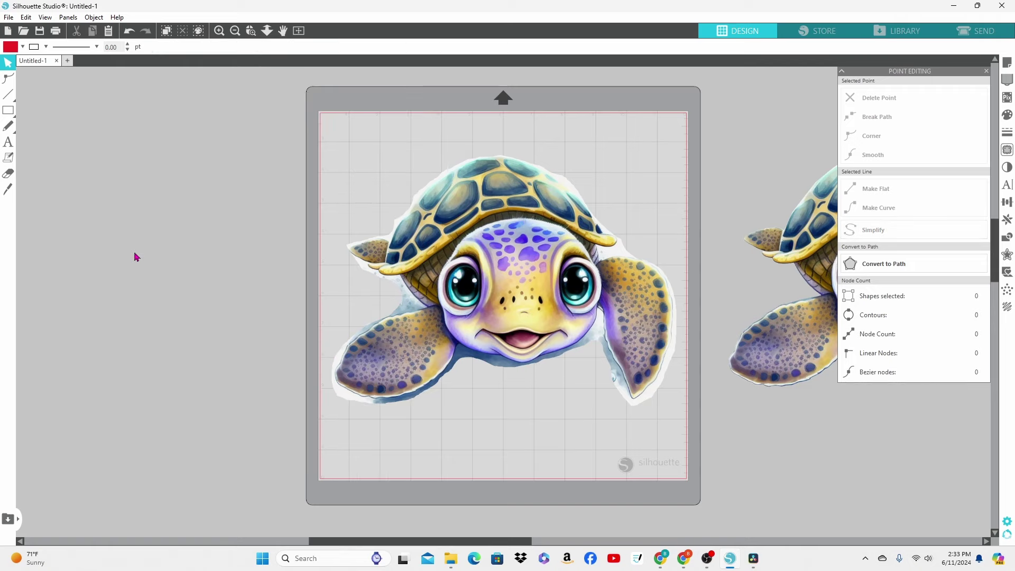
# - Open the erased turtle for point editing and move its outermost corner node to the tip of the small rear flipper
pyautogui.doubleClick(466, 288)
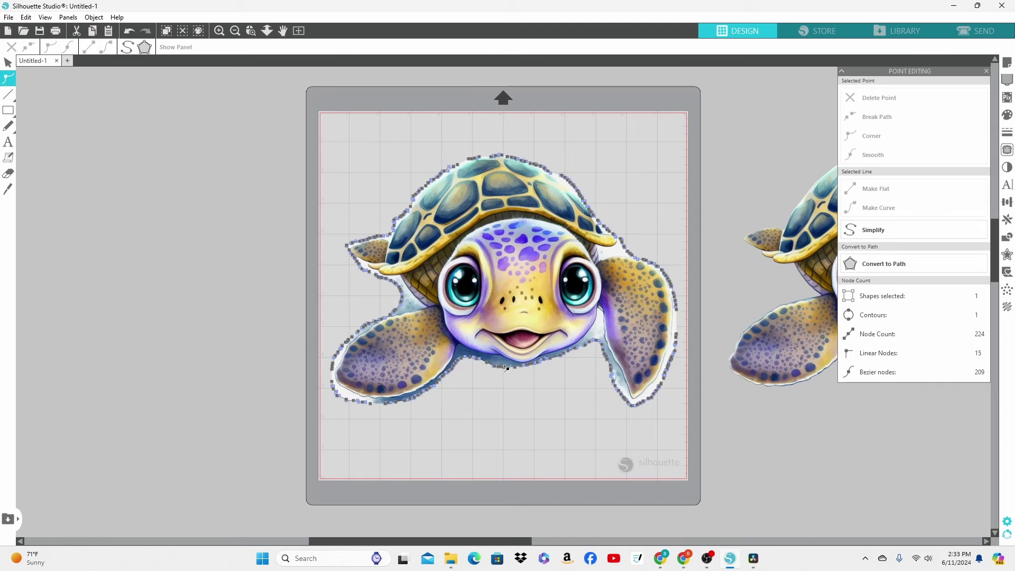
pyautogui.click(250, 35)
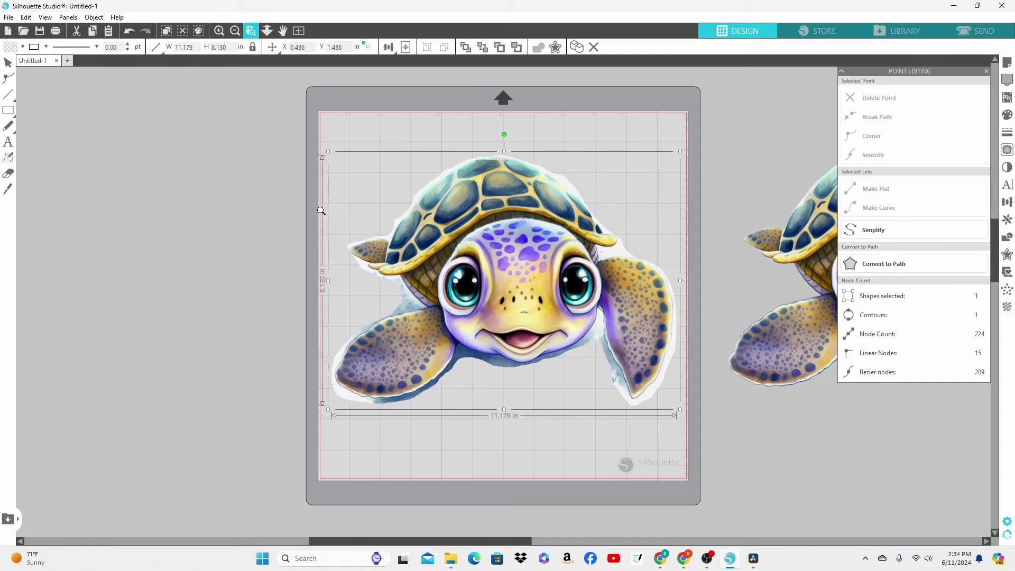
pyautogui.click(356, 248)
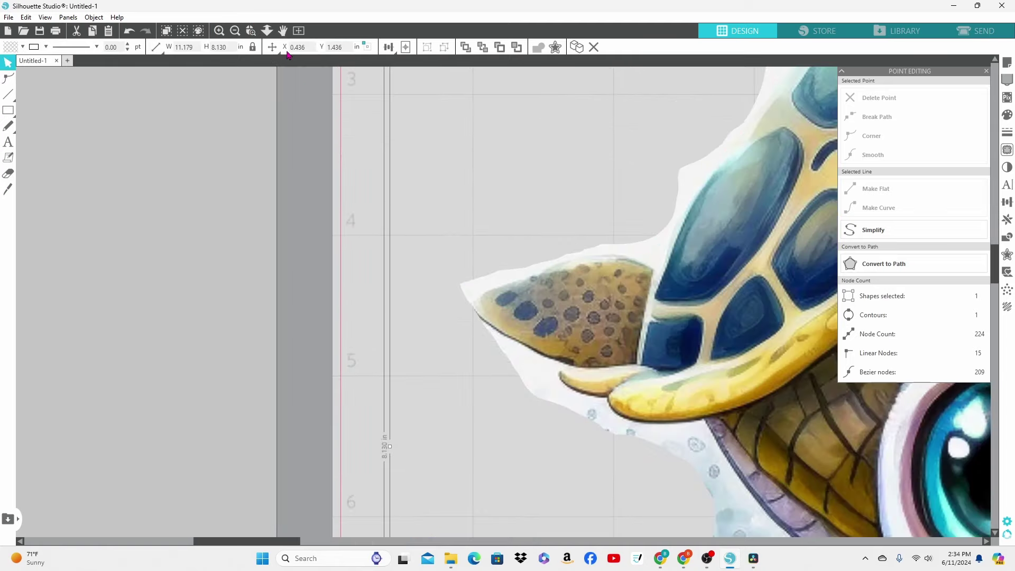
pyautogui.click(251, 30)
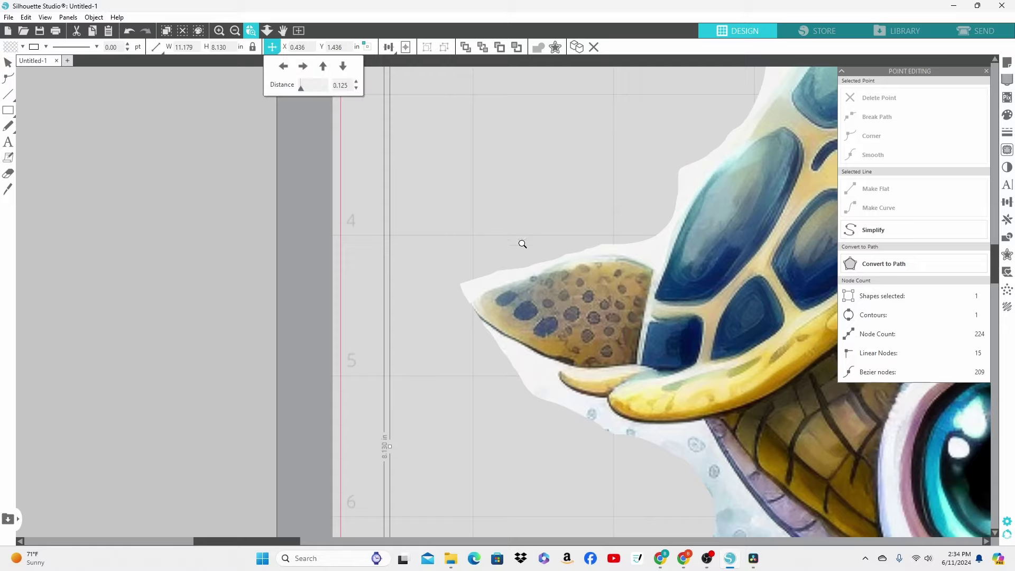
pyautogui.click(589, 319)
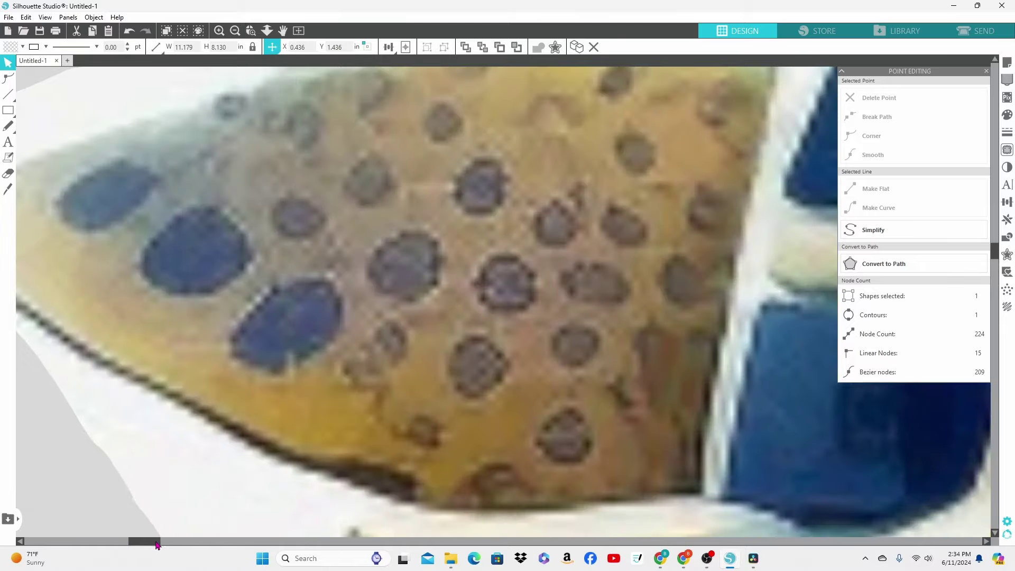
pyautogui.moveTo(157, 545); pyautogui.dragTo(142, 546)
pyautogui.scroll(5, 194, 468)
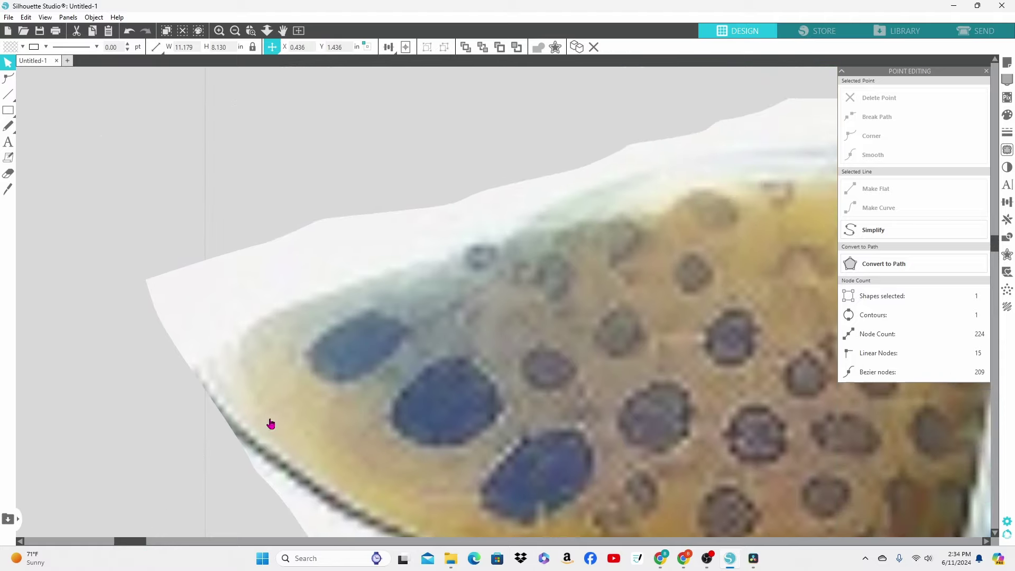
pyautogui.doubleClick(285, 397)
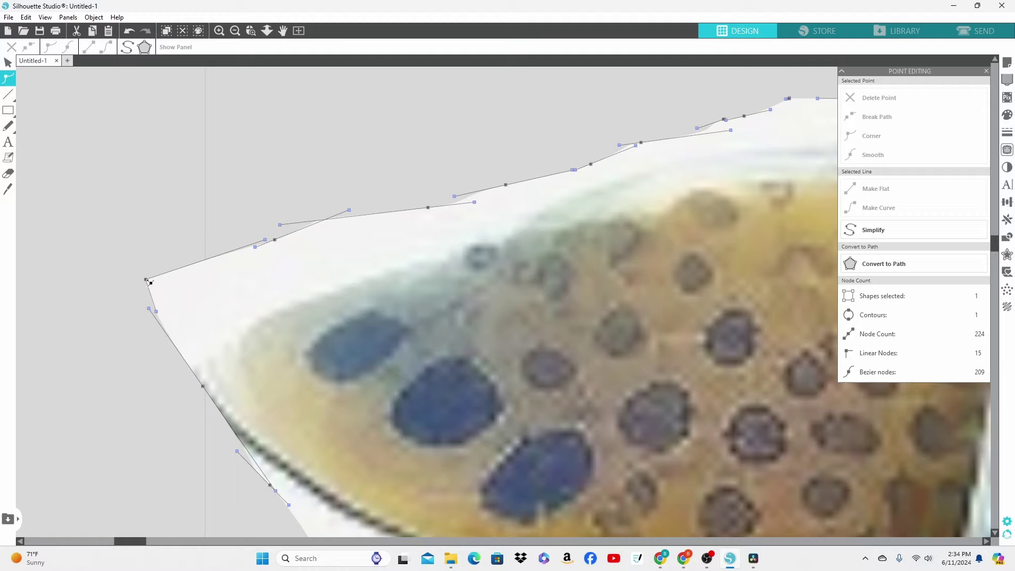
pyautogui.moveTo(147, 280); pyautogui.dragTo(196, 371)
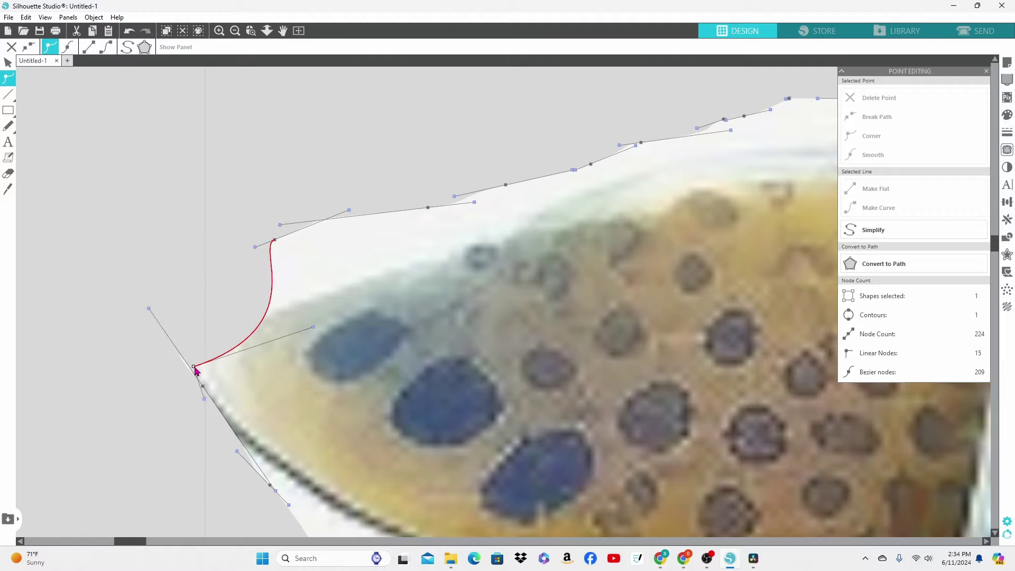
# - Move the nodes and curve handles beside the rear flipper's tip down onto its upper edge
pyautogui.moveTo(275, 240); pyautogui.dragTo(262, 331)
pyautogui.moveTo(380, 273); pyautogui.dragTo(377, 263)
pyautogui.moveTo(428, 208); pyautogui.dragTo(446, 255)
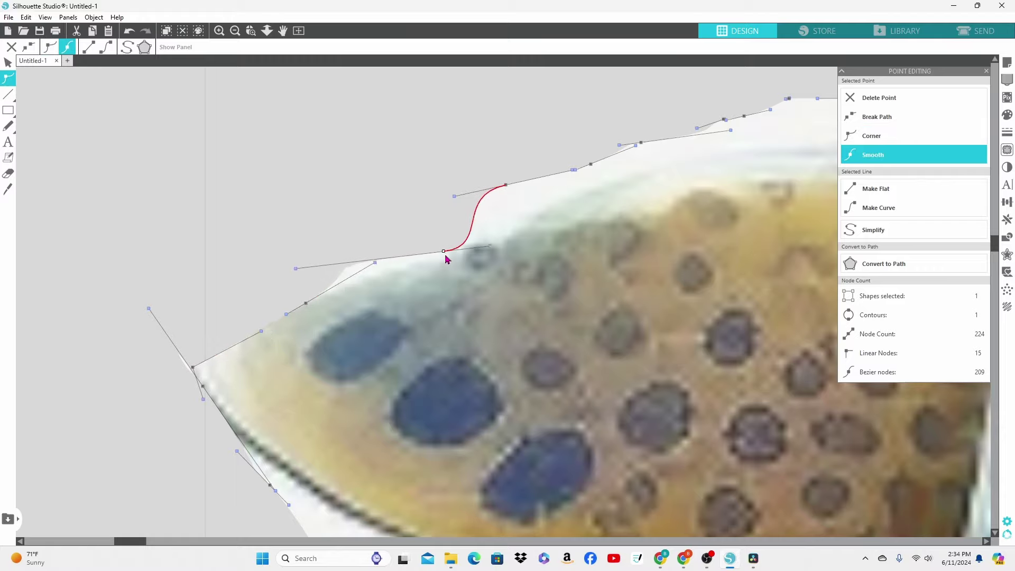
pyautogui.moveTo(298, 272); pyautogui.dragTo(360, 279)
pyautogui.moveTo(376, 263); pyautogui.dragTo(376, 273)
pyautogui.moveTo(505, 185); pyautogui.dragTo(469, 244)
pyautogui.doubleClick(467, 239)
pyautogui.doubleClick(468, 240)
# - Pull the nodes and handles along the middle of the rear flipper's upper edge in toward the artwork
pyautogui.moveTo(590, 164); pyautogui.dragTo(605, 185)
pyautogui.moveTo(134, 541); pyautogui.dragTo(166, 541)
pyautogui.moveTo(86, 142); pyautogui.dragTo(102, 167)
pyautogui.moveTo(81, 170); pyautogui.dragTo(81, 174)
pyautogui.moveTo(94, 167); pyautogui.dragTo(94, 170)
pyautogui.moveTo(169, 119); pyautogui.dragTo(207, 133)
pyautogui.moveTo(234, 98); pyautogui.dragTo(250, 123)
# - Fit the nodes along the rear flipper's upper edge up to the notch where it meets the shell
pyautogui.scroll(3, 367, 185)
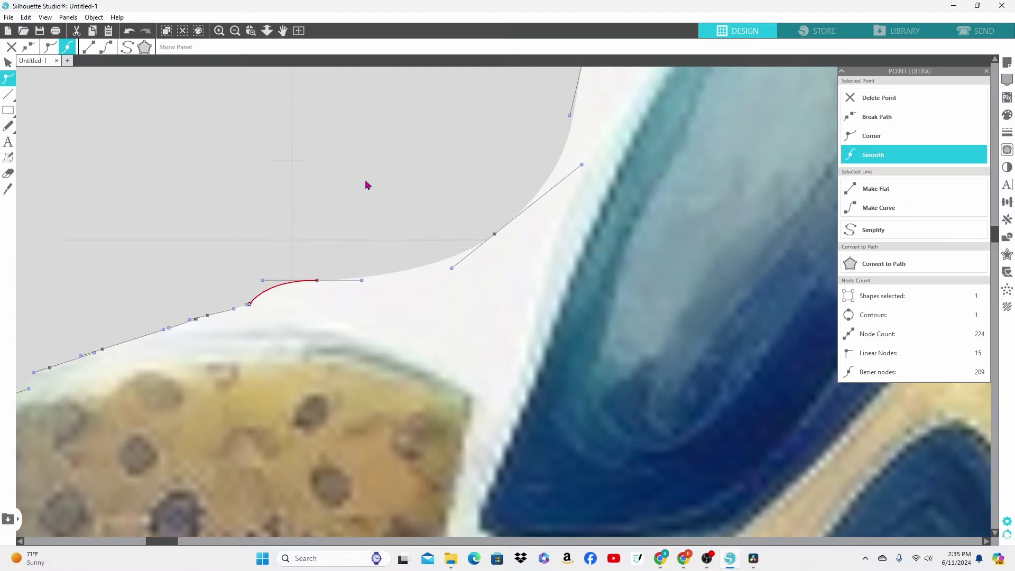
pyautogui.moveTo(318, 281); pyautogui.dragTo(362, 303)
pyautogui.moveTo(251, 306); pyautogui.dragTo(274, 308)
pyautogui.moveTo(495, 233); pyautogui.dragTo(514, 394)
pyautogui.moveTo(361, 303); pyautogui.dragTo(365, 341)
pyautogui.moveTo(273, 309); pyautogui.dragTo(272, 326)
pyautogui.moveTo(207, 315); pyautogui.dragTo(206, 342)
pyautogui.moveTo(272, 326); pyautogui.dragTo(266, 337)
pyautogui.moveTo(196, 319); pyautogui.dragTo(166, 350)
pyautogui.moveTo(102, 349); pyautogui.dragTo(40, 387)
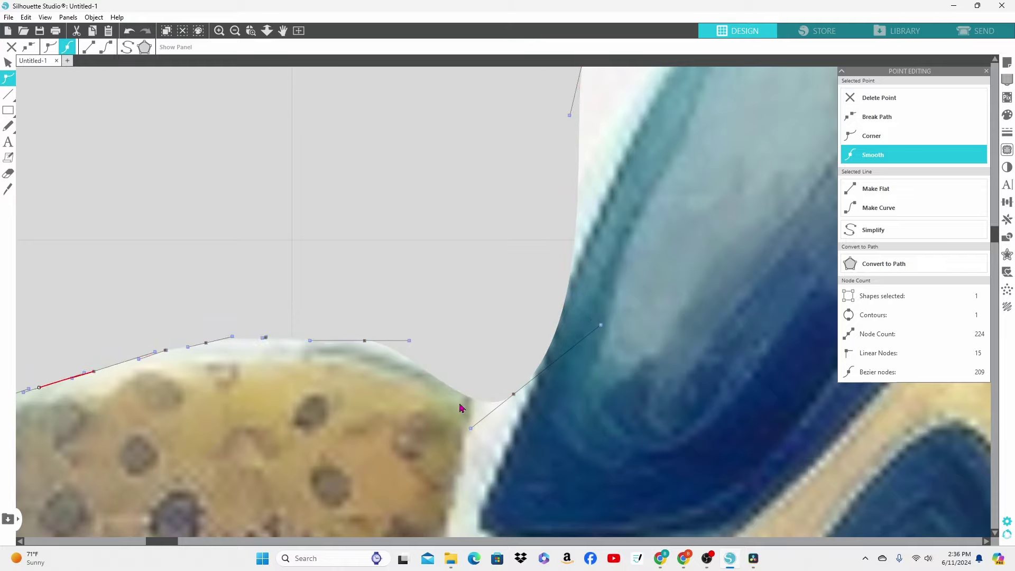
# - Pull the nodes along the shell's lower-left edge, above the rear flipper, in to the blue shell plate
pyautogui.click(521, 542)
pyautogui.scroll(3, 370, 452)
pyautogui.moveTo(139, 318); pyautogui.dragTo(183, 390)
pyautogui.click(235, 31)
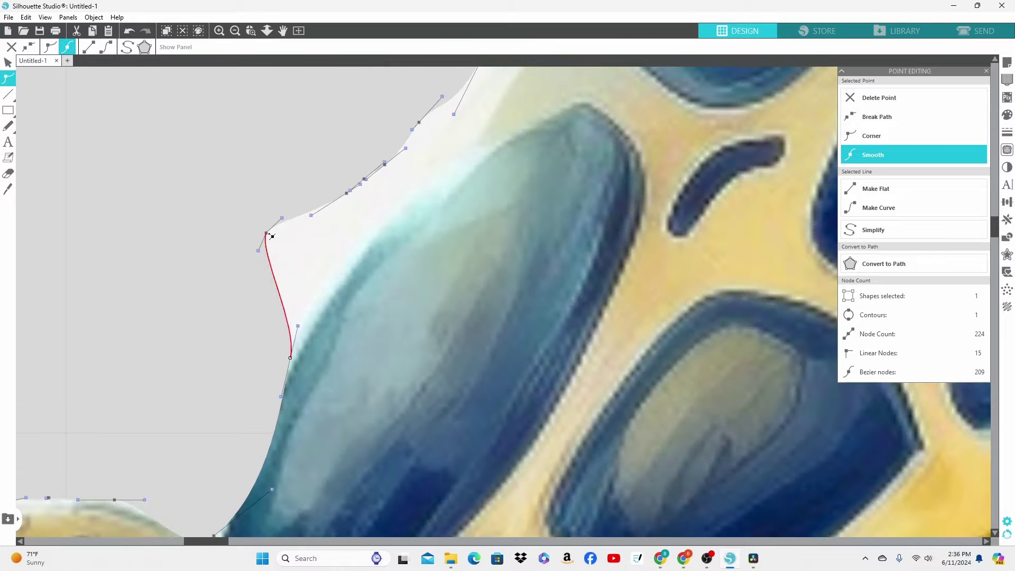
pyautogui.moveTo(267, 233); pyautogui.dragTo(317, 314)
pyautogui.moveTo(298, 326); pyautogui.dragTo(304, 328)
pyautogui.moveTo(347, 194); pyautogui.dragTo(391, 216)
pyautogui.moveTo(384, 165); pyautogui.dragTo(428, 186)
pyautogui.moveTo(419, 122); pyautogui.dragTo(610, 229)
# - Move the outline nodes farther up the shell's left side in to its edge
pyautogui.scroll(2, 471, 151)
pyautogui.scroll(3, 524, 158)
pyautogui.scroll(1, 533, 171)
pyautogui.scroll(2, 612, 209)
pyautogui.moveTo(625, 224); pyautogui.dragTo(618, 227)
pyautogui.moveTo(580, 290); pyautogui.dragTo(569, 286)
pyautogui.scroll(3, 570, 287)
pyautogui.moveTo(605, 231); pyautogui.dragTo(662, 252)
pyautogui.moveTo(656, 193); pyautogui.dragTo(695, 218)
pyautogui.scroll(2, 780, 229)
pyautogui.moveTo(702, 158); pyautogui.dragTo(783, 222)
# - Pull the nodes around the shell's upper-left curve in from the white margin
pyautogui.moveTo(212, 542); pyautogui.dragTo(274, 542)
pyautogui.scroll(5, 212, 423)
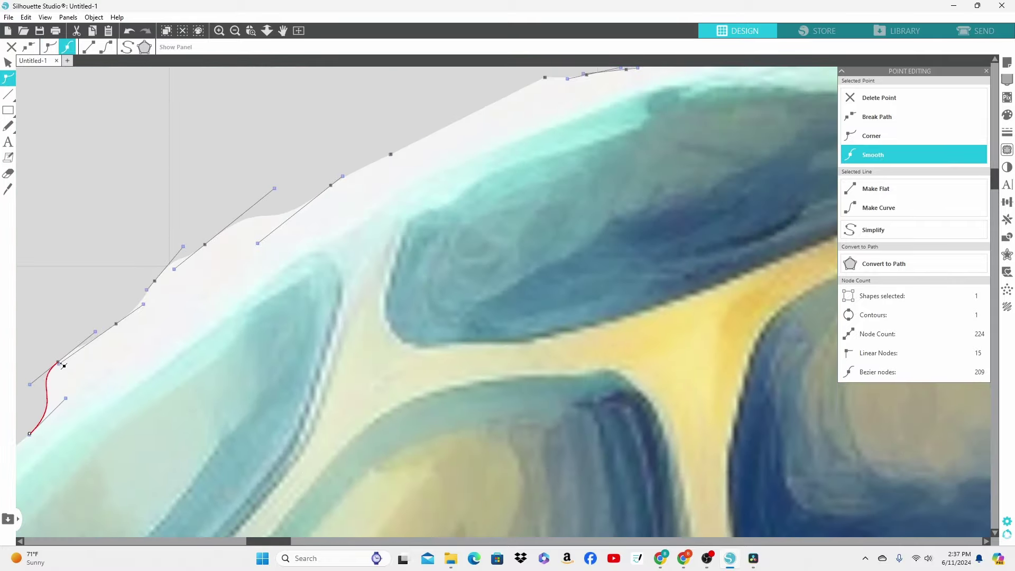
pyautogui.moveTo(59, 364); pyautogui.dragTo(85, 387)
pyautogui.moveTo(116, 324); pyautogui.dragTo(147, 340)
pyautogui.moveTo(154, 281); pyautogui.dragTo(183, 312)
pyautogui.moveTo(205, 245); pyautogui.dragTo(85, 414)
pyautogui.moveTo(30, 435); pyautogui.dragTo(37, 455)
# - Fine-tune the closely spaced nodes and handles along the shell's upper-left plate to follow its light green edge
pyautogui.scroll(-1, 80, 456)
pyautogui.moveTo(282, 542); pyautogui.dragTo(258, 542)
pyautogui.scroll(-6, 212, 466)
pyautogui.moveTo(92, 405)
pyautogui.mouseDown()
pyautogui.moveTo(99, 395)
pyautogui.moveTo(112, 408)
pyautogui.mouseUp()
pyautogui.moveTo(68, 490); pyautogui.dragTo(71, 492)
pyautogui.moveTo(122, 402); pyautogui.dragTo(131, 414)
pyautogui.moveTo(152, 376); pyautogui.dragTo(138, 432)
pyautogui.moveTo(185, 376); pyautogui.dragTo(181, 367)
pyautogui.moveTo(194, 331); pyautogui.dragTo(199, 334)
pyautogui.moveTo(225, 290); pyautogui.dragTo(234, 294)
pyautogui.moveTo(258, 256); pyautogui.dragTo(262, 258)
pyautogui.moveTo(292, 226); pyautogui.dragTo(300, 232)
# - Bring the nodes above the left part of the shell's top plate down onto its edge
pyautogui.scroll(5, 360, 272)
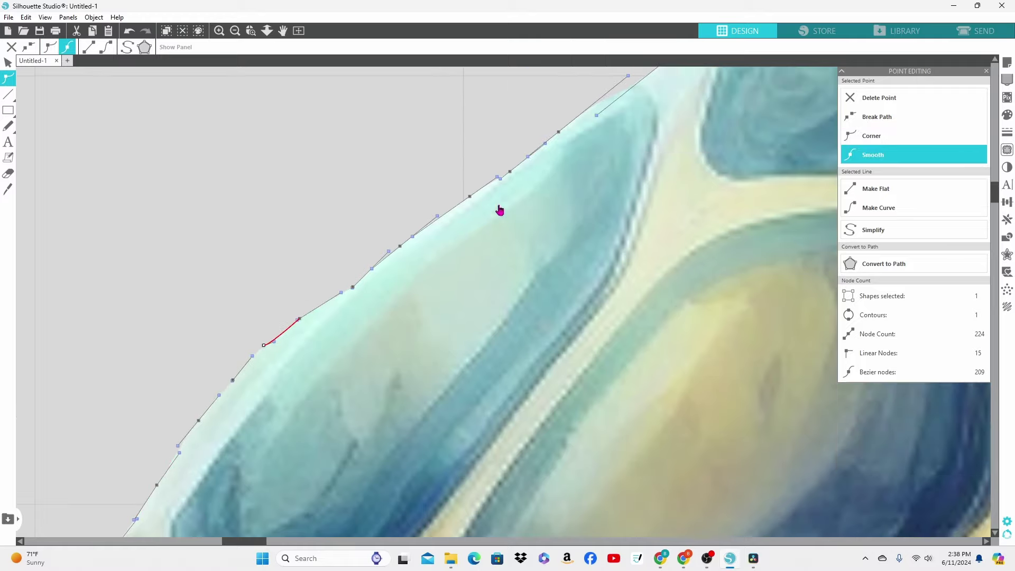
pyautogui.click(731, 145)
pyautogui.hscroll(10, 732, 147)
pyautogui.scroll(4, 370, 201)
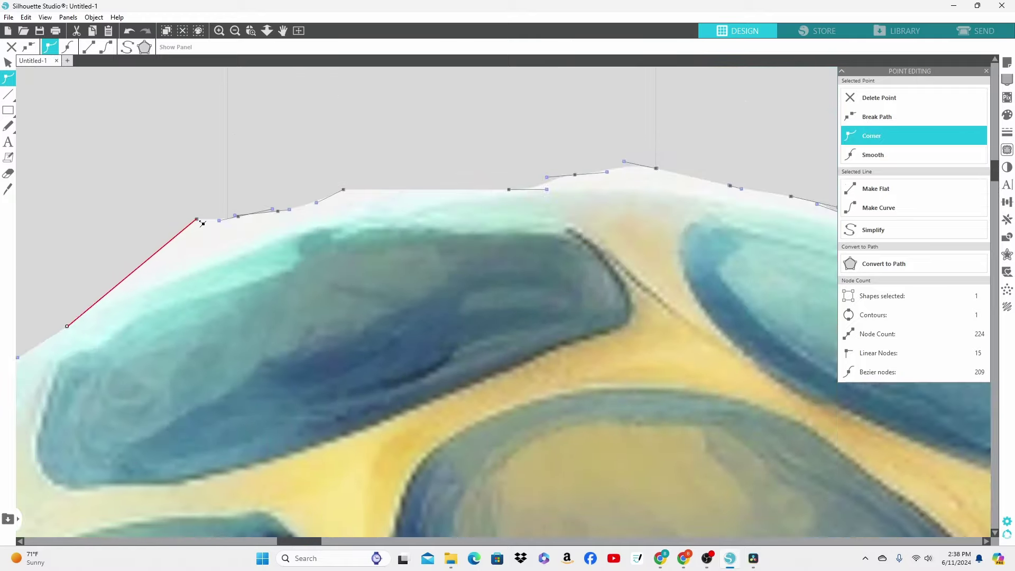
pyautogui.moveTo(197, 220); pyautogui.dragTo(213, 265)
pyautogui.moveTo(239, 216); pyautogui.dragTo(256, 249)
pyautogui.click(278, 213)
pyautogui.moveTo(278, 212); pyautogui.dragTo(293, 238)
pyautogui.moveTo(249, 241); pyautogui.dragTo(268, 245)
# - Lower the outline nodes over the crest of the shell to follow its top edge
pyautogui.moveTo(343, 190); pyautogui.dragTo(308, 230)
pyautogui.moveTo(509, 189); pyautogui.dragTo(500, 195)
pyautogui.moveTo(575, 175); pyautogui.dragTo(585, 191)
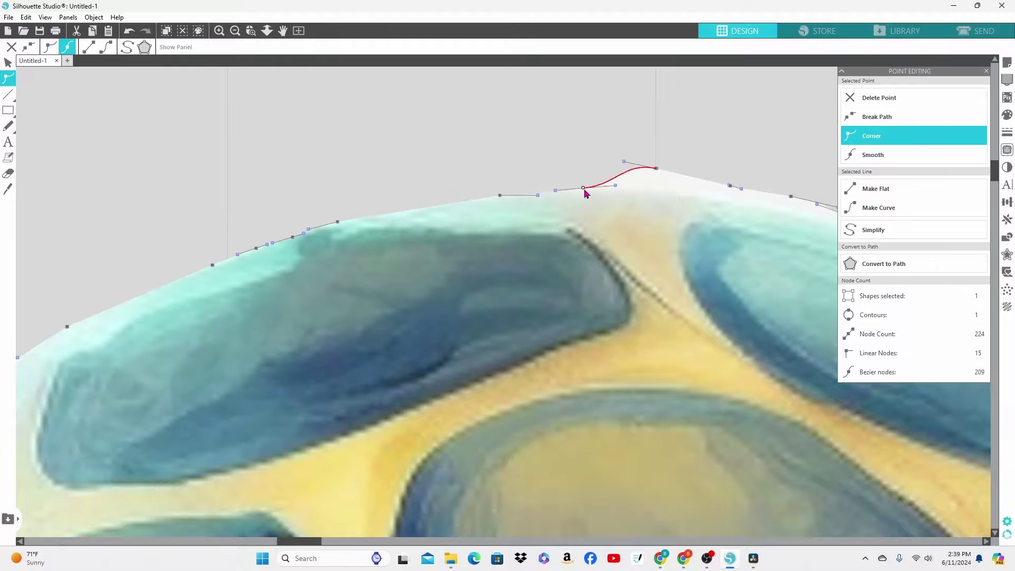
pyautogui.moveTo(657, 169); pyautogui.dragTo(680, 194)
pyautogui.click(731, 187)
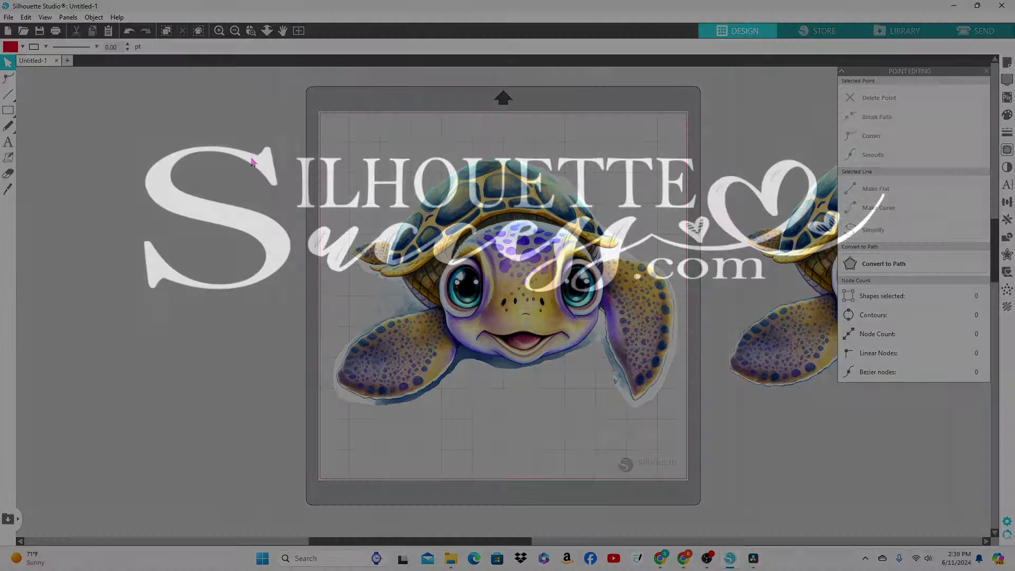